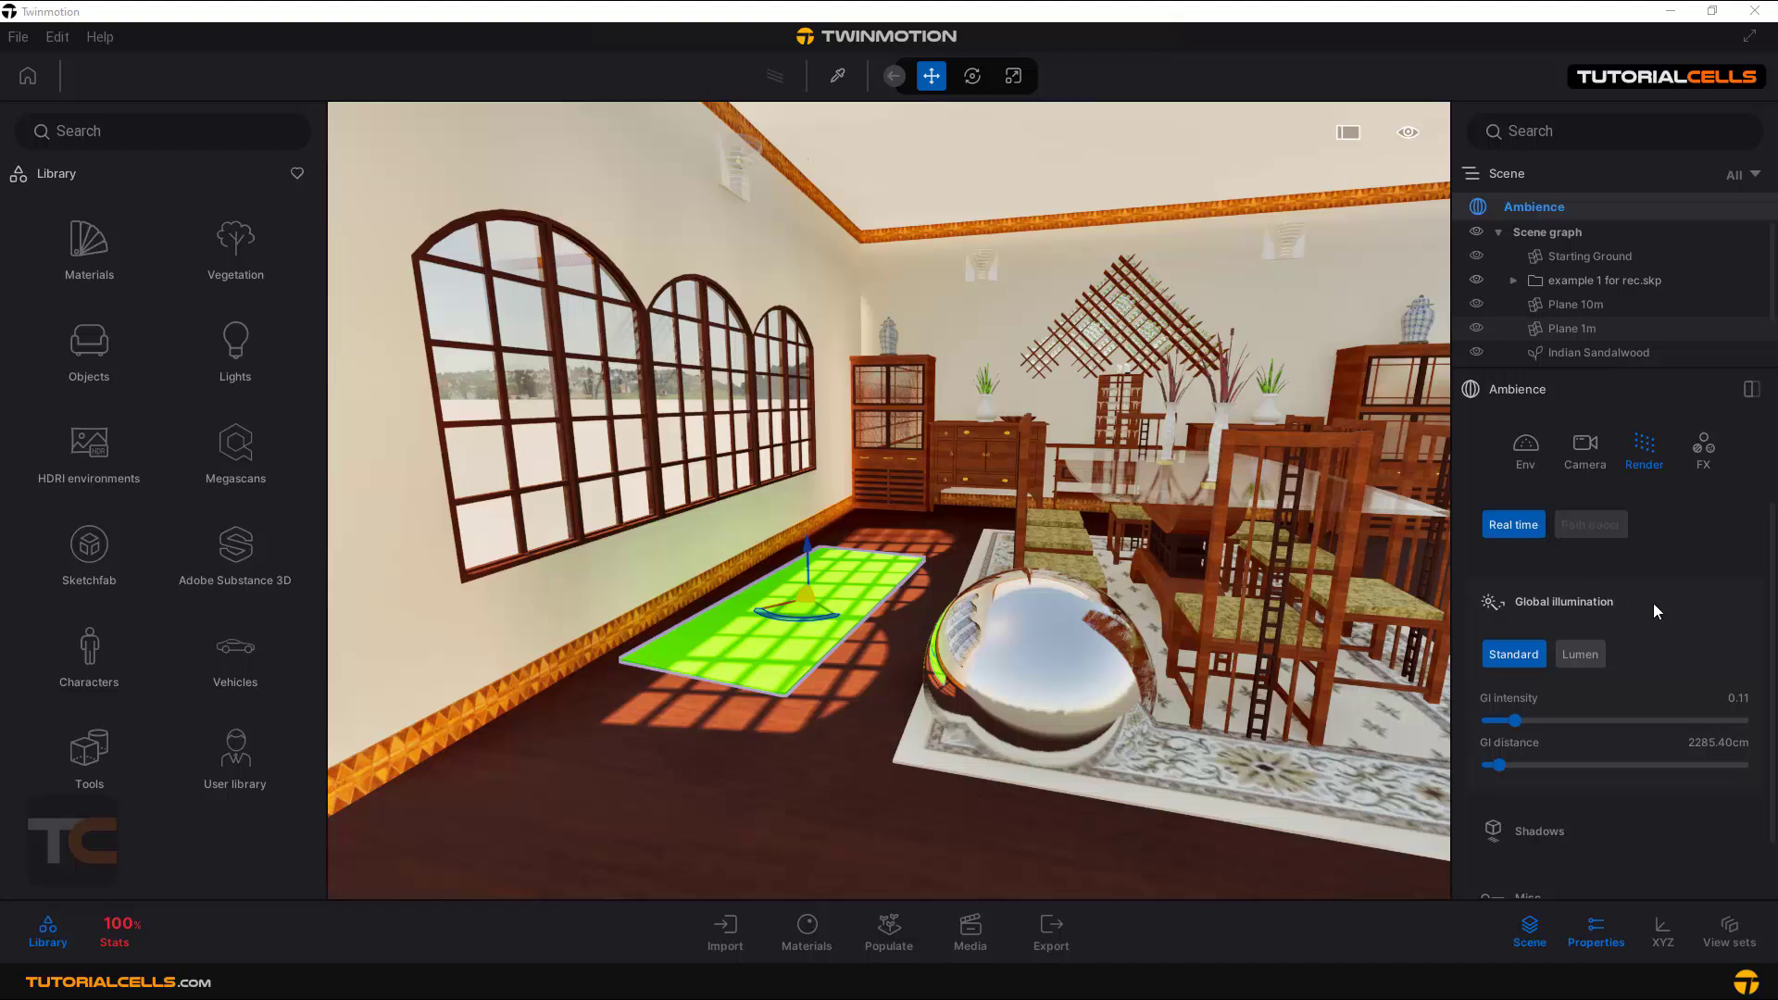
# Examine the GI.jpg comparison image in Photos, then return to Twinmotion with the Global illumination settings open
pyautogui.click(1560, 602)
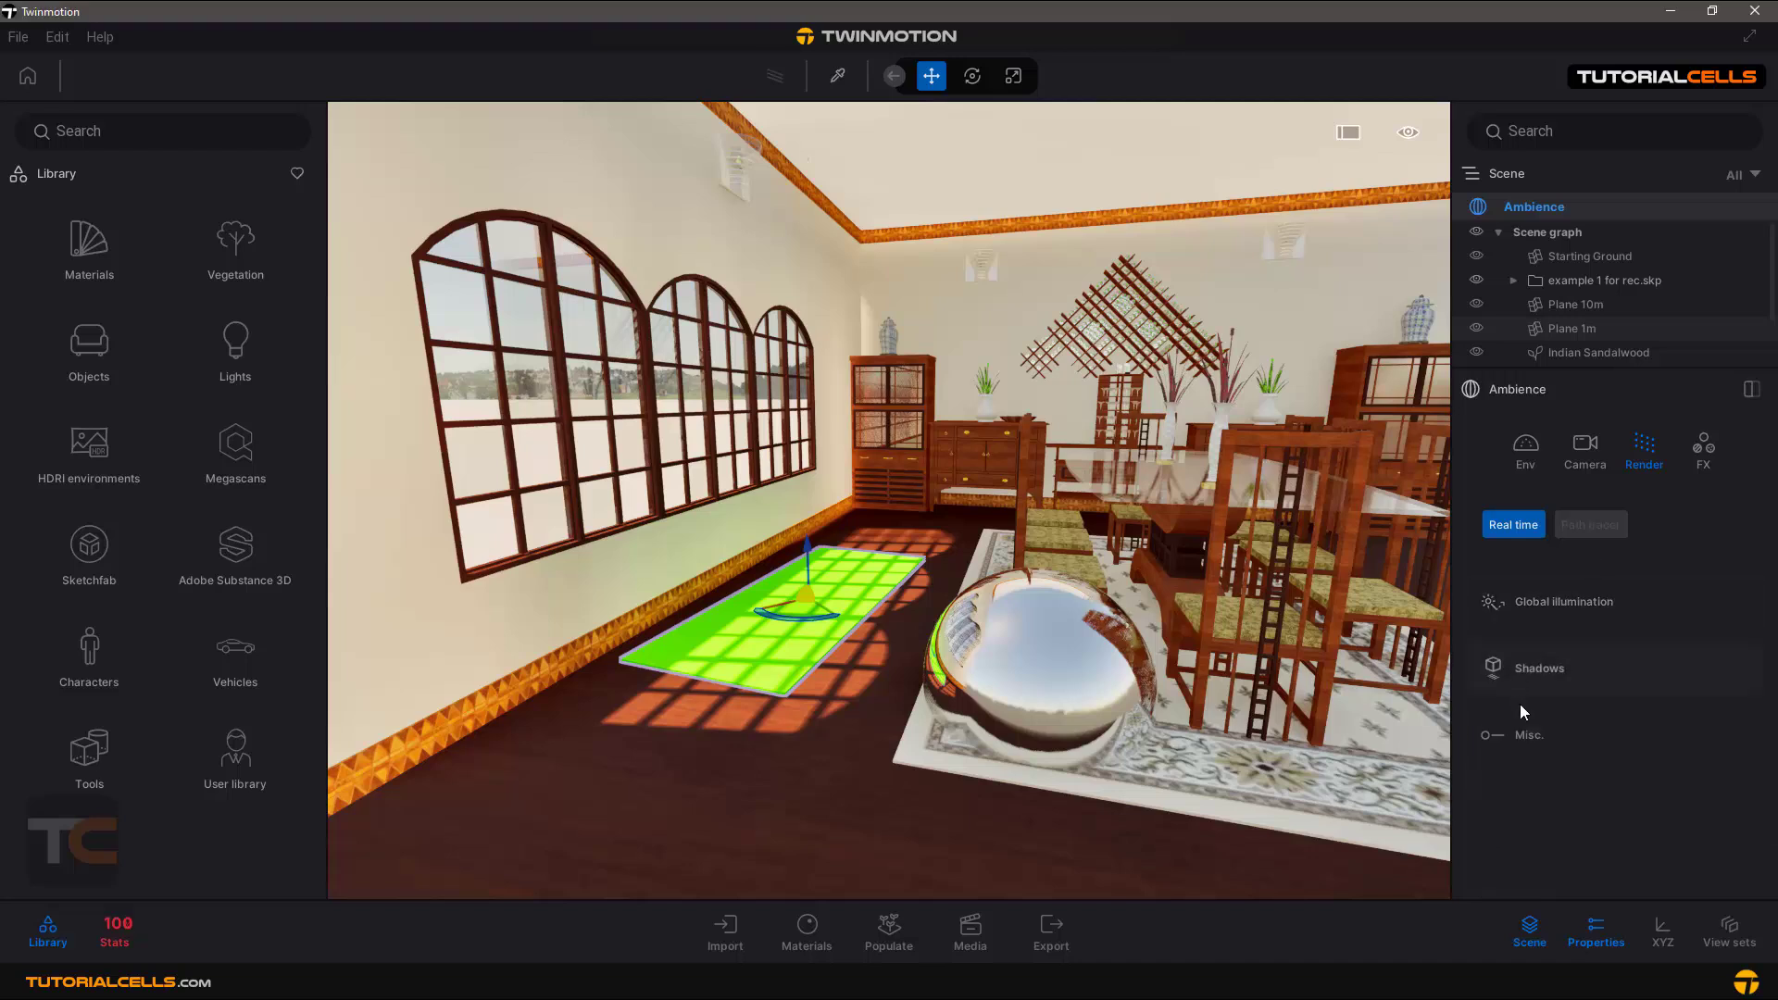
pyautogui.click(1546, 613)
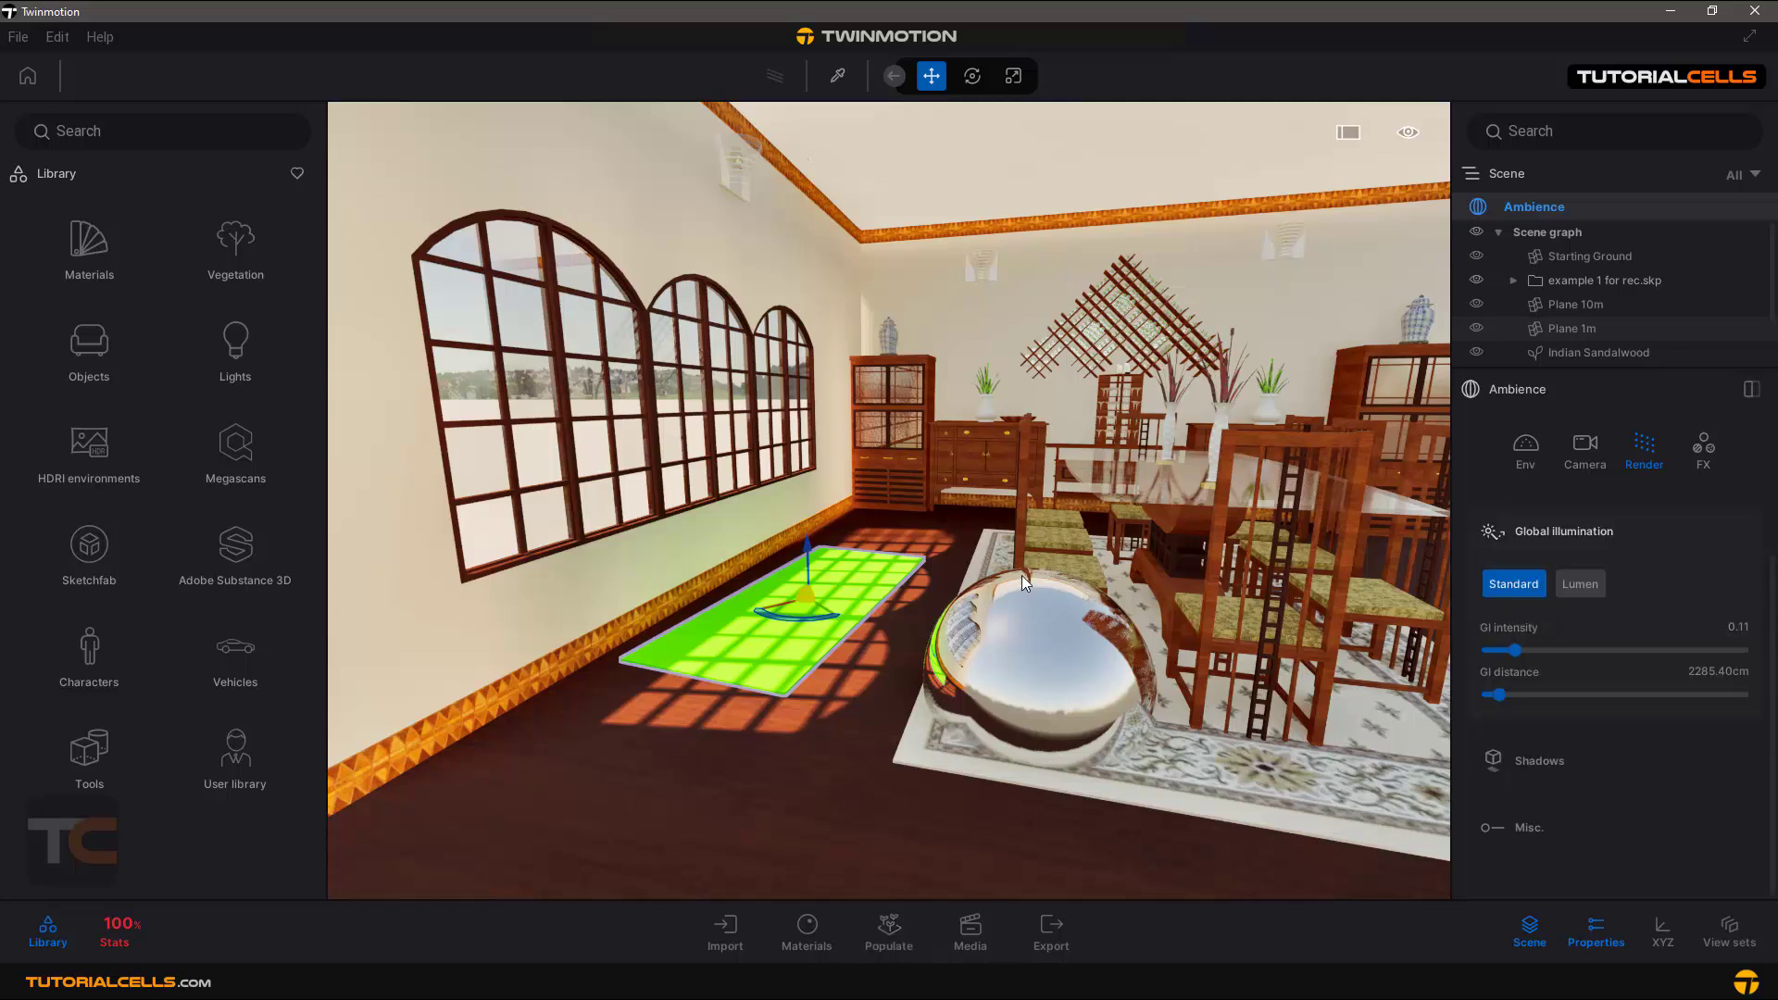
pyautogui.hotkey('alt', 'Tab')
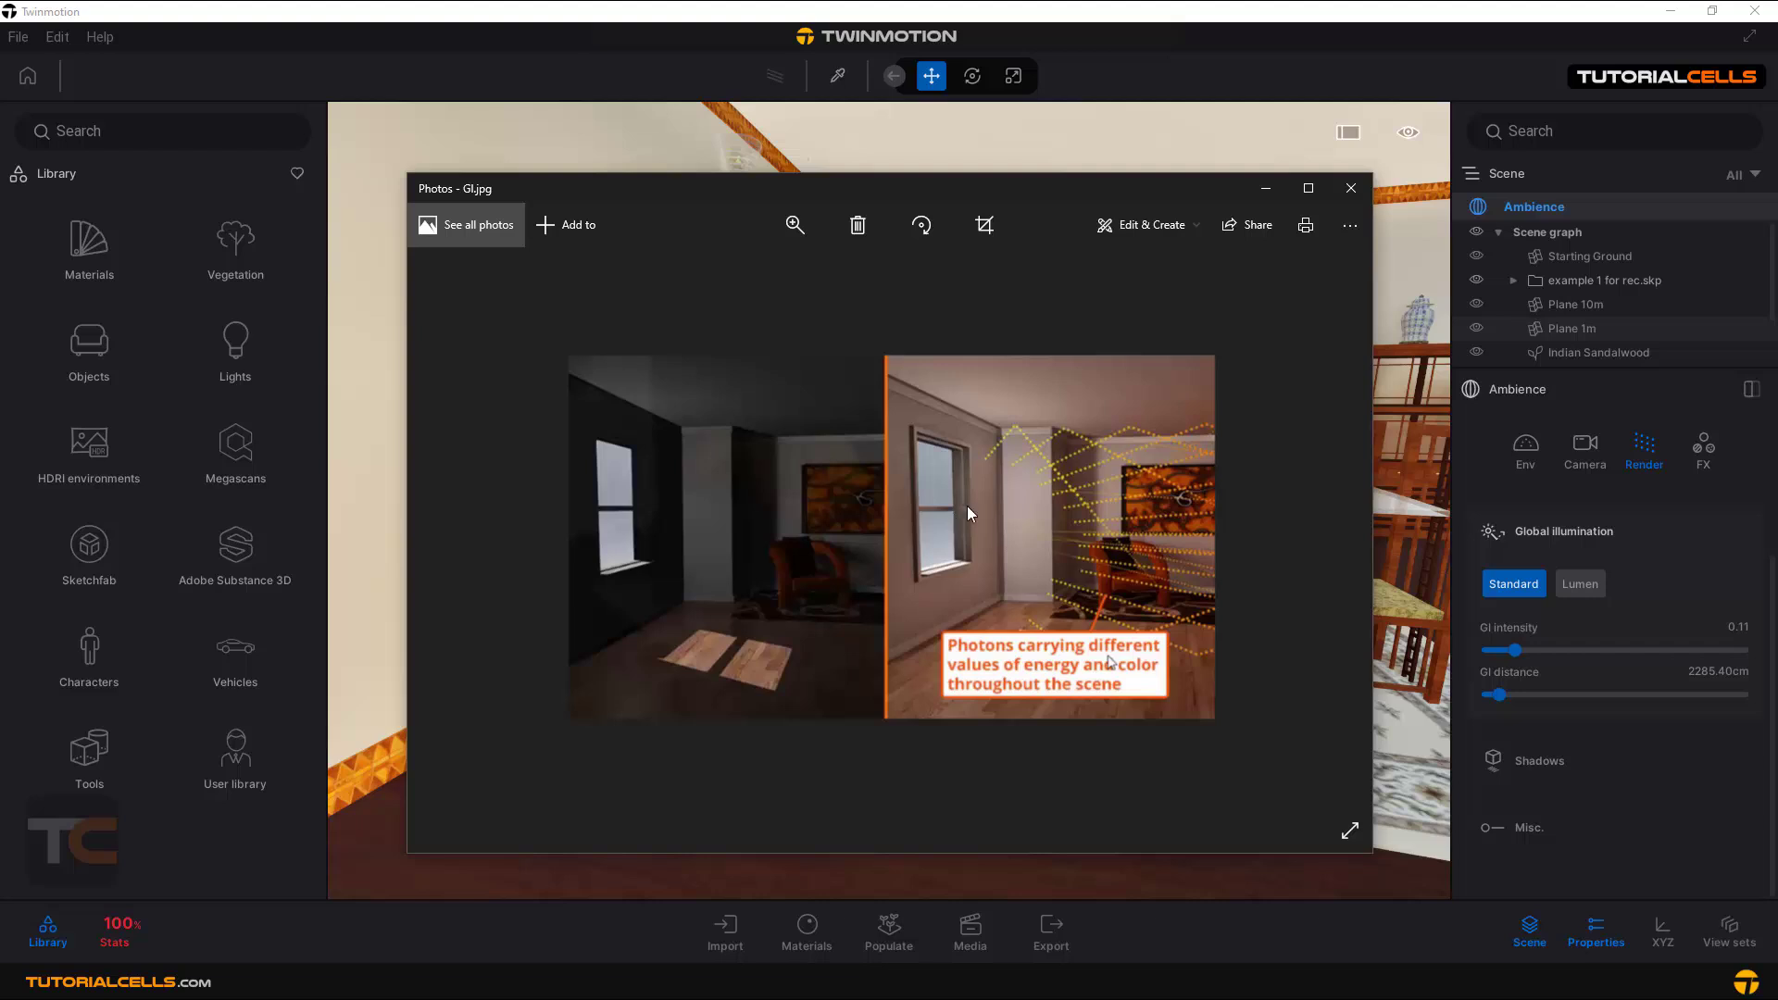
pyautogui.click(1277, 191)
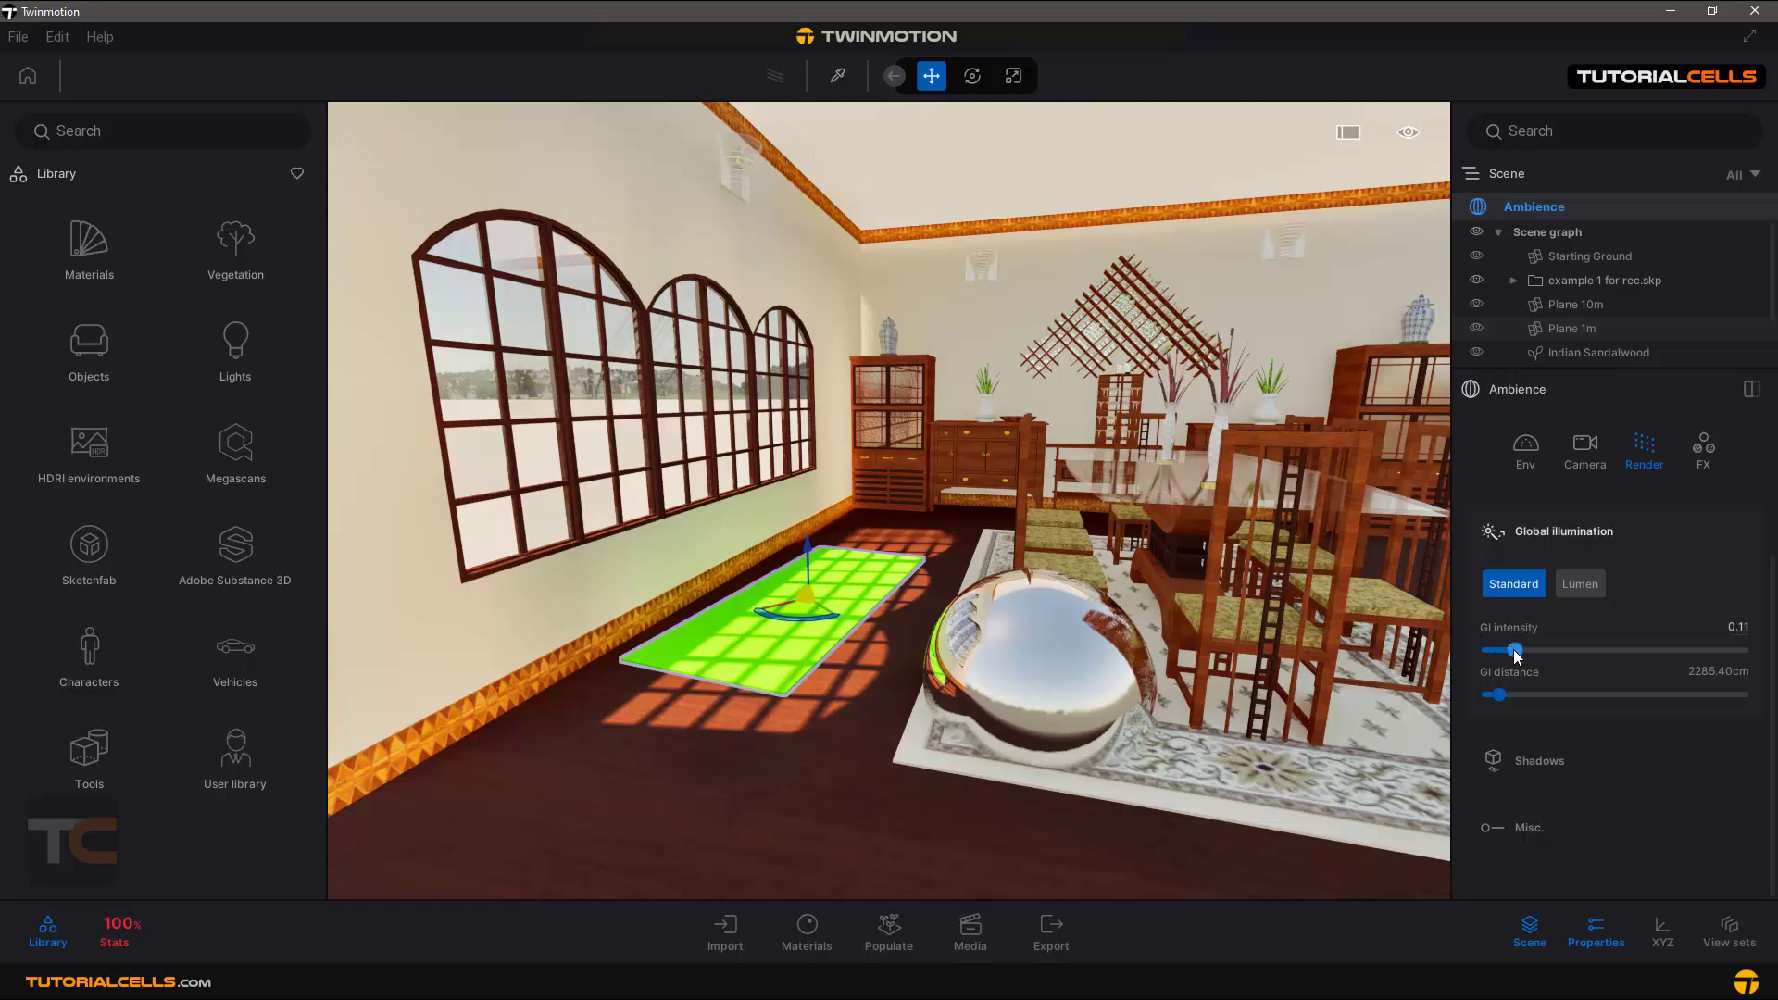
# Set the GI intensity to 0.34 and move the green plane along the window wall toward the far cabinets
pyautogui.moveTo(1530, 650); pyautogui.dragTo(1575, 651)
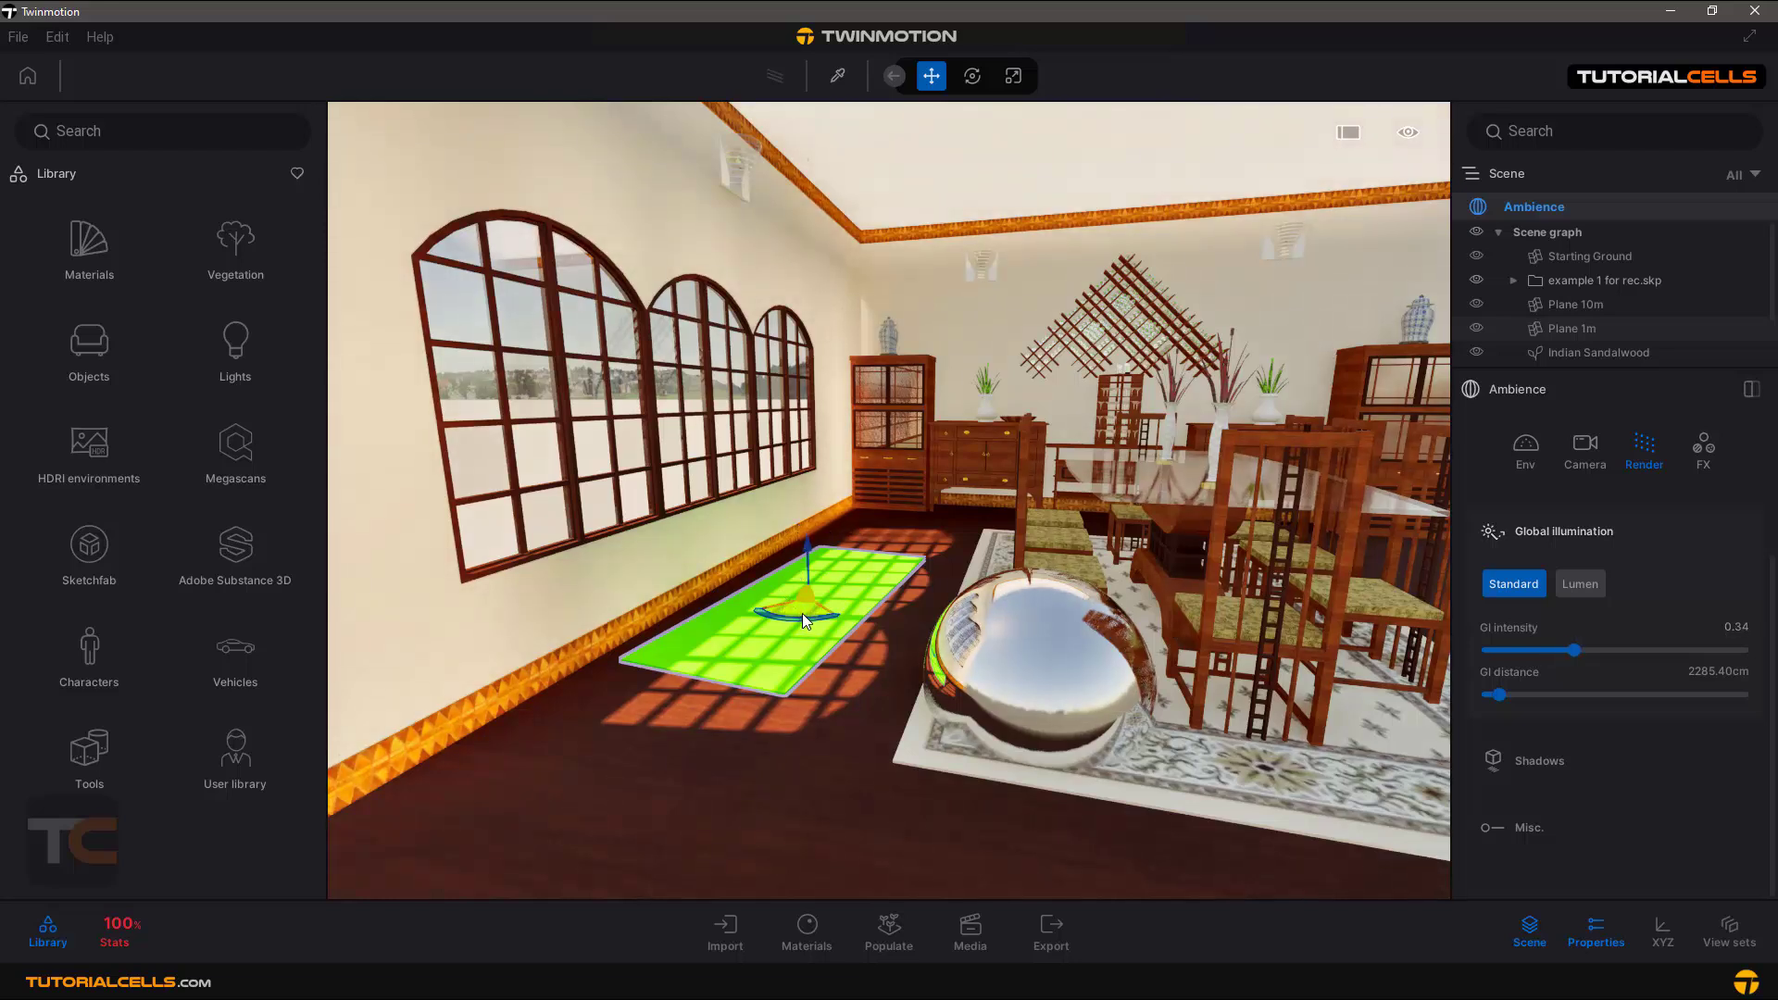
pyautogui.moveTo(827, 597); pyautogui.dragTo(836, 560)
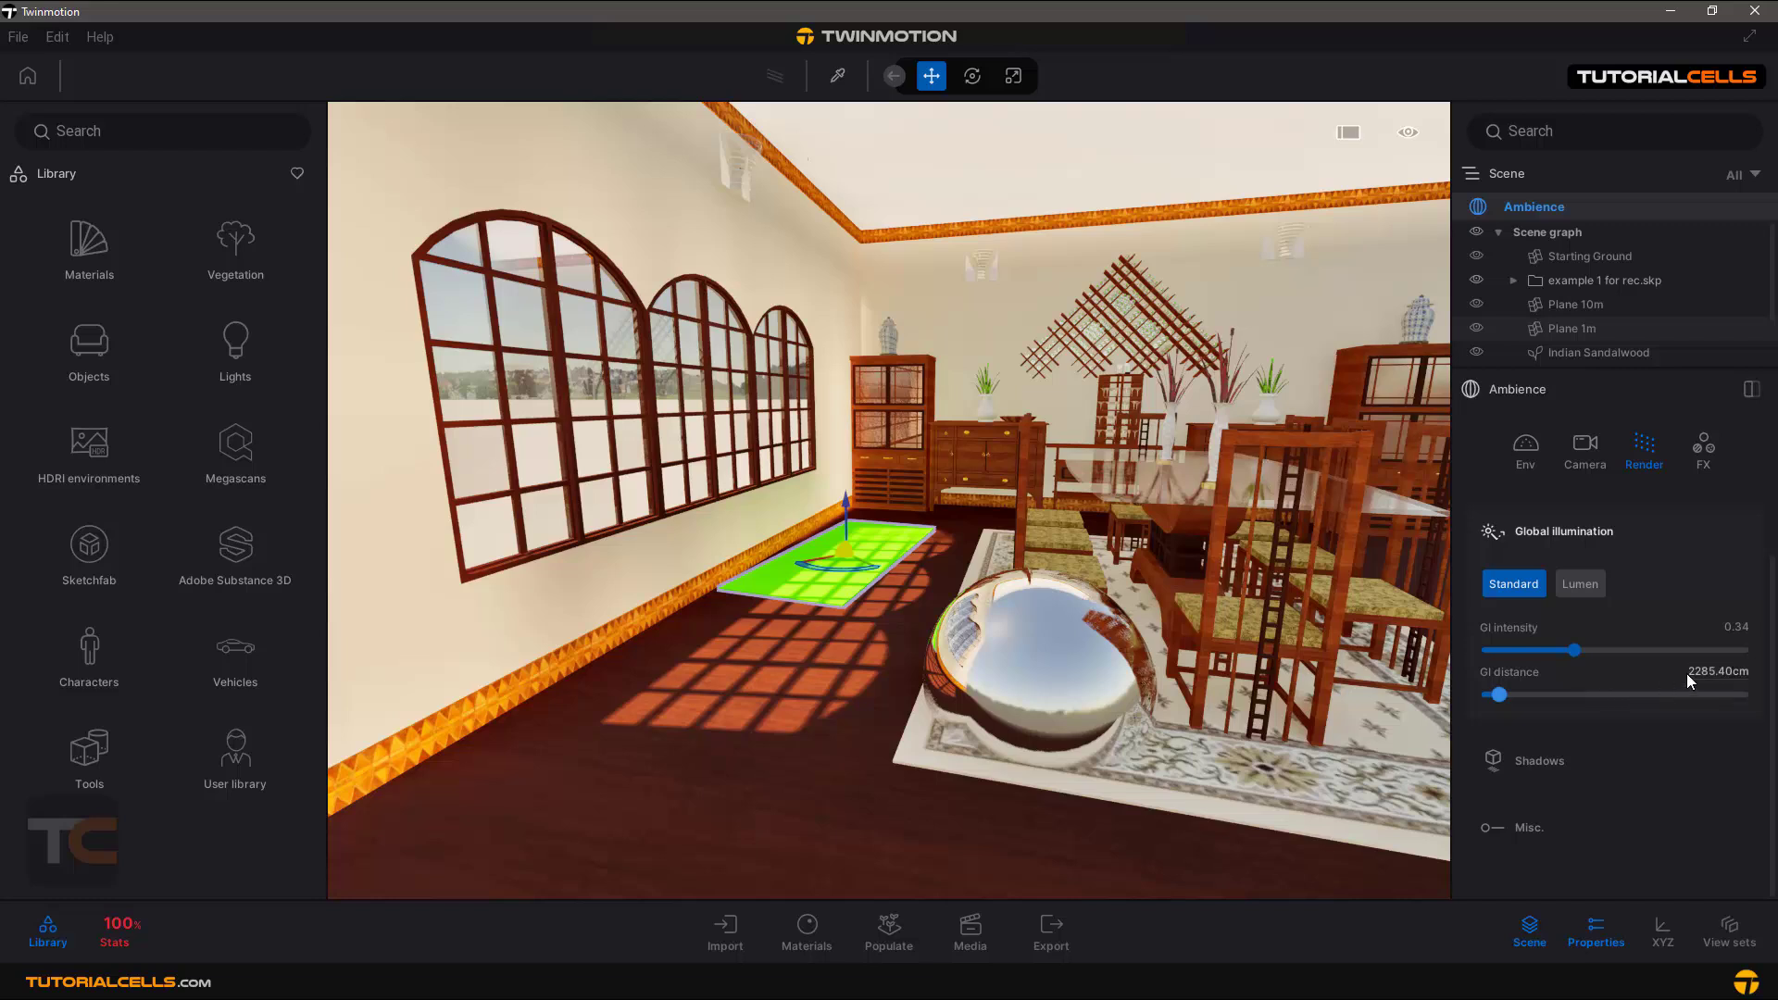
pyautogui.click(1718, 671)
# Switch global illumination to Lumen and set its scene detail to 3.5
pyautogui.click(1570, 589)
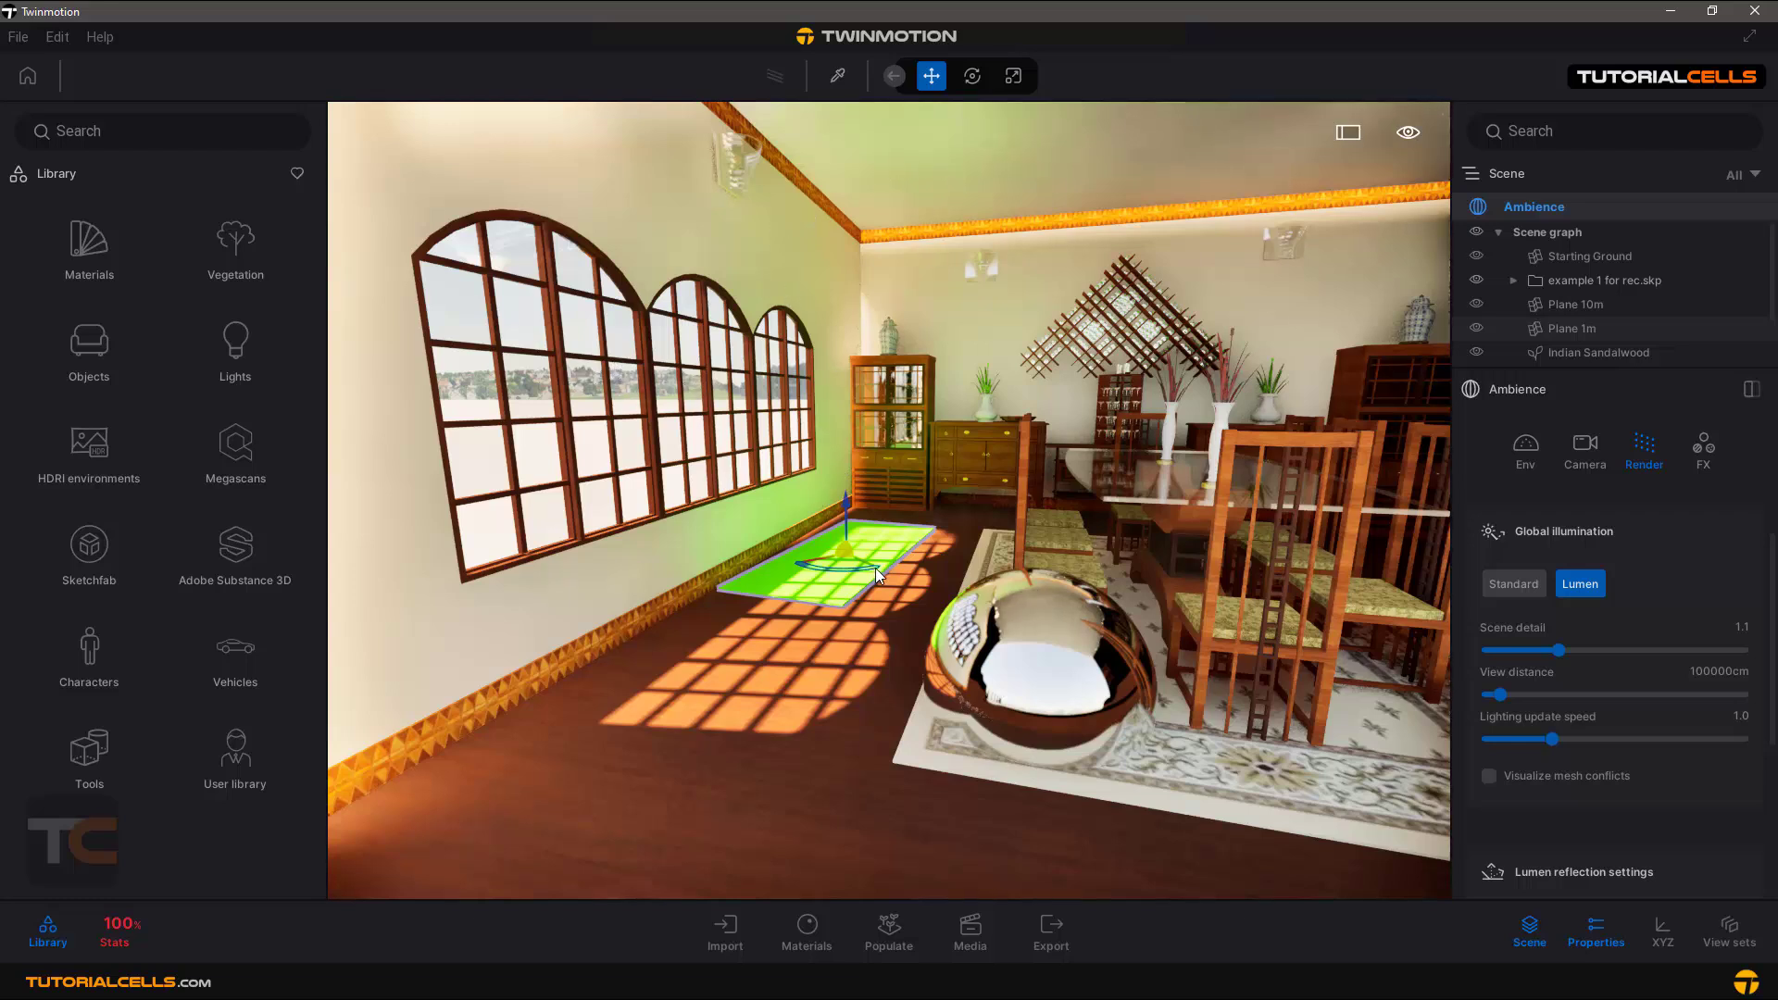
pyautogui.moveTo(875, 567)
pyautogui.click(1708, 652)
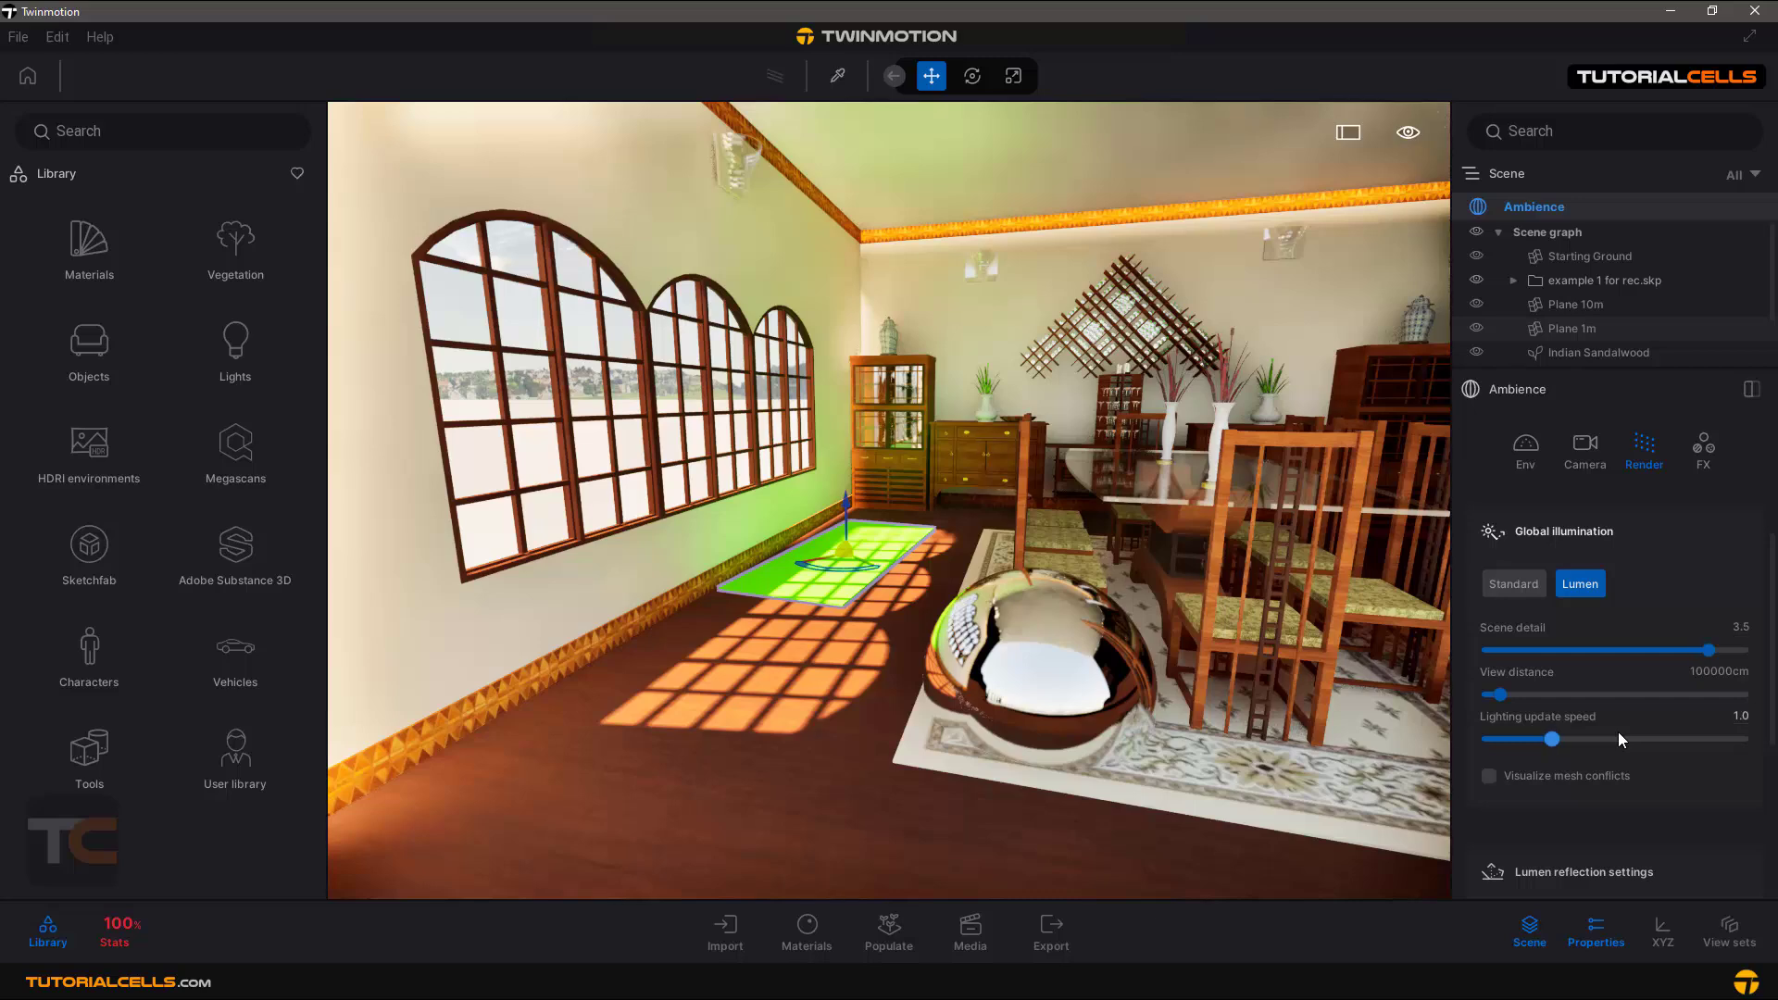
# Preview the Lumen mesh conflicts, turn that view off, and compare Lumen with Standard, ending on Standard
pyautogui.click(1488, 775)
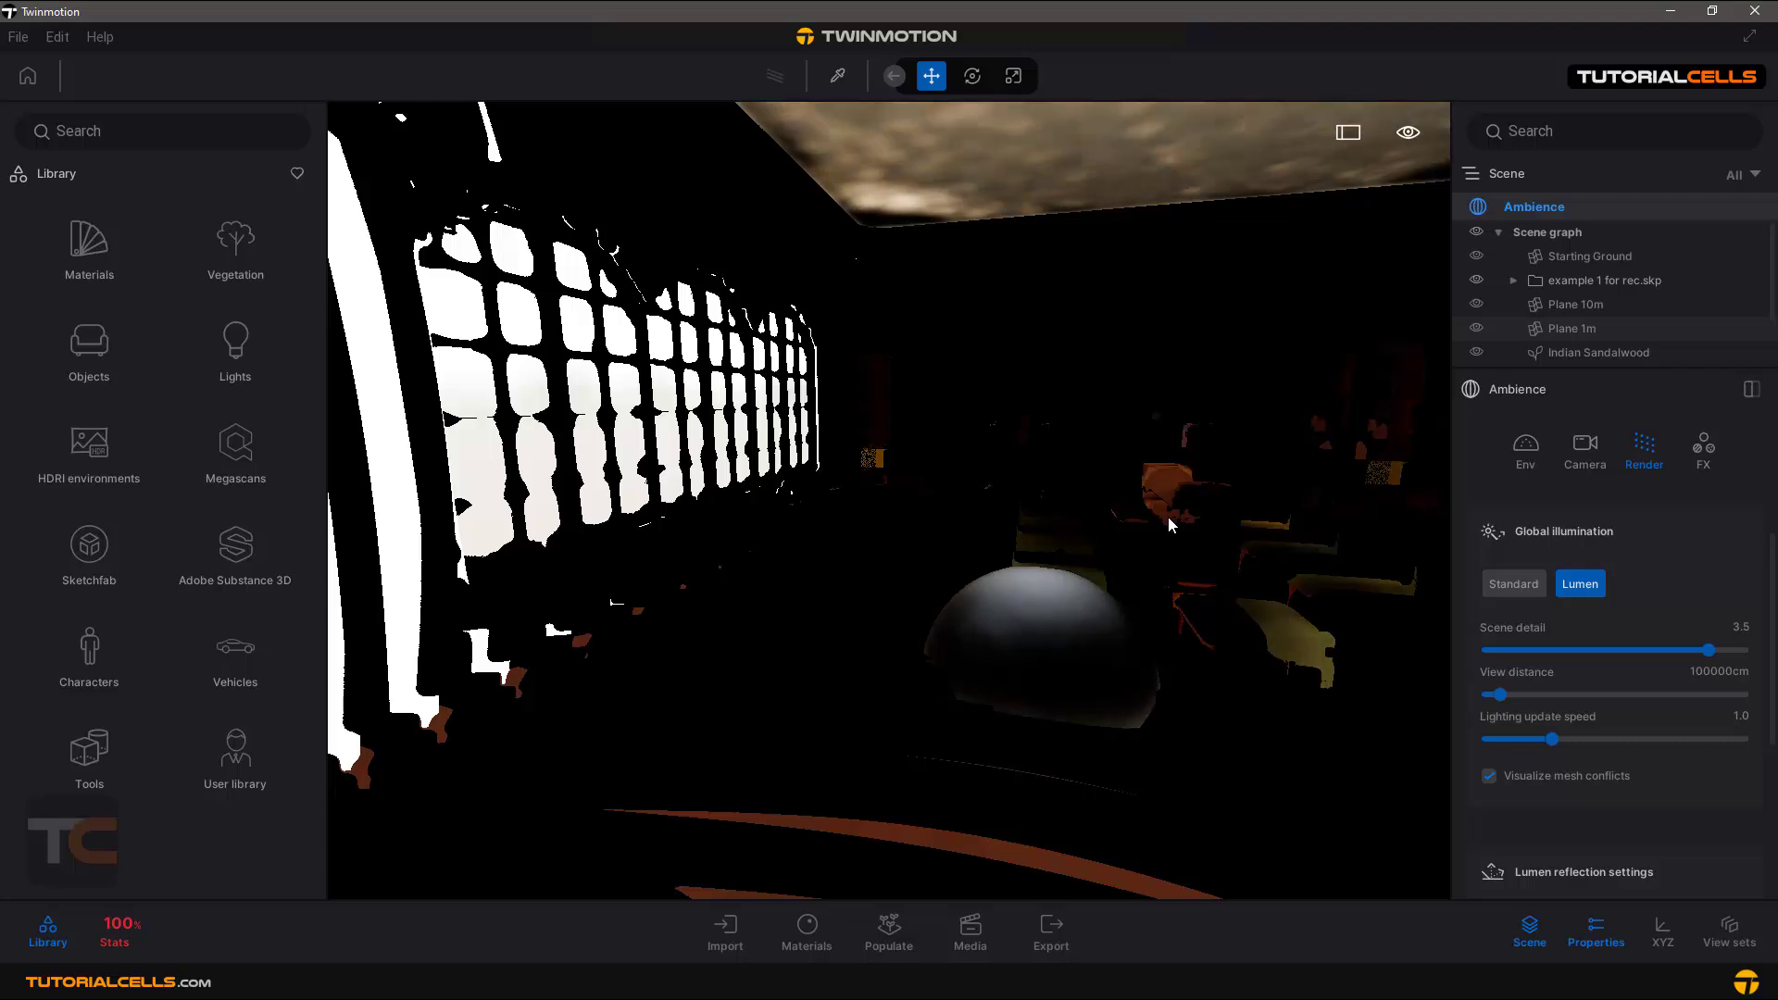
pyautogui.click(1489, 775)
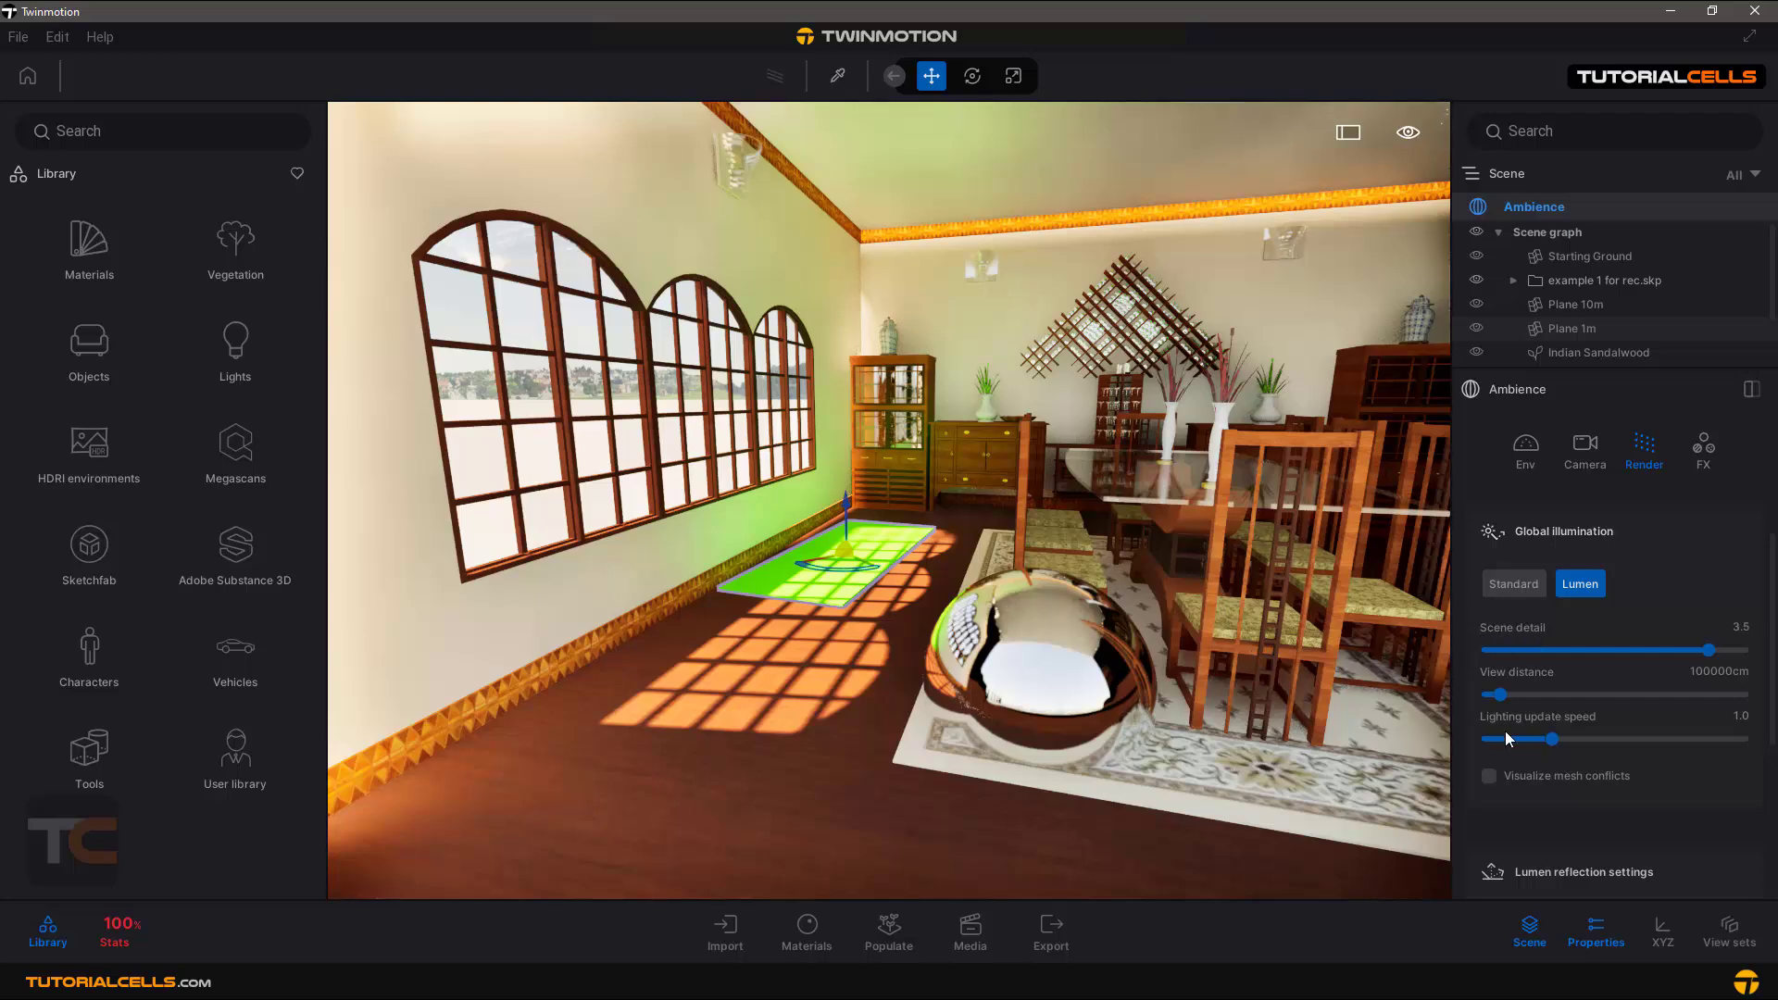
pyautogui.click(1532, 584)
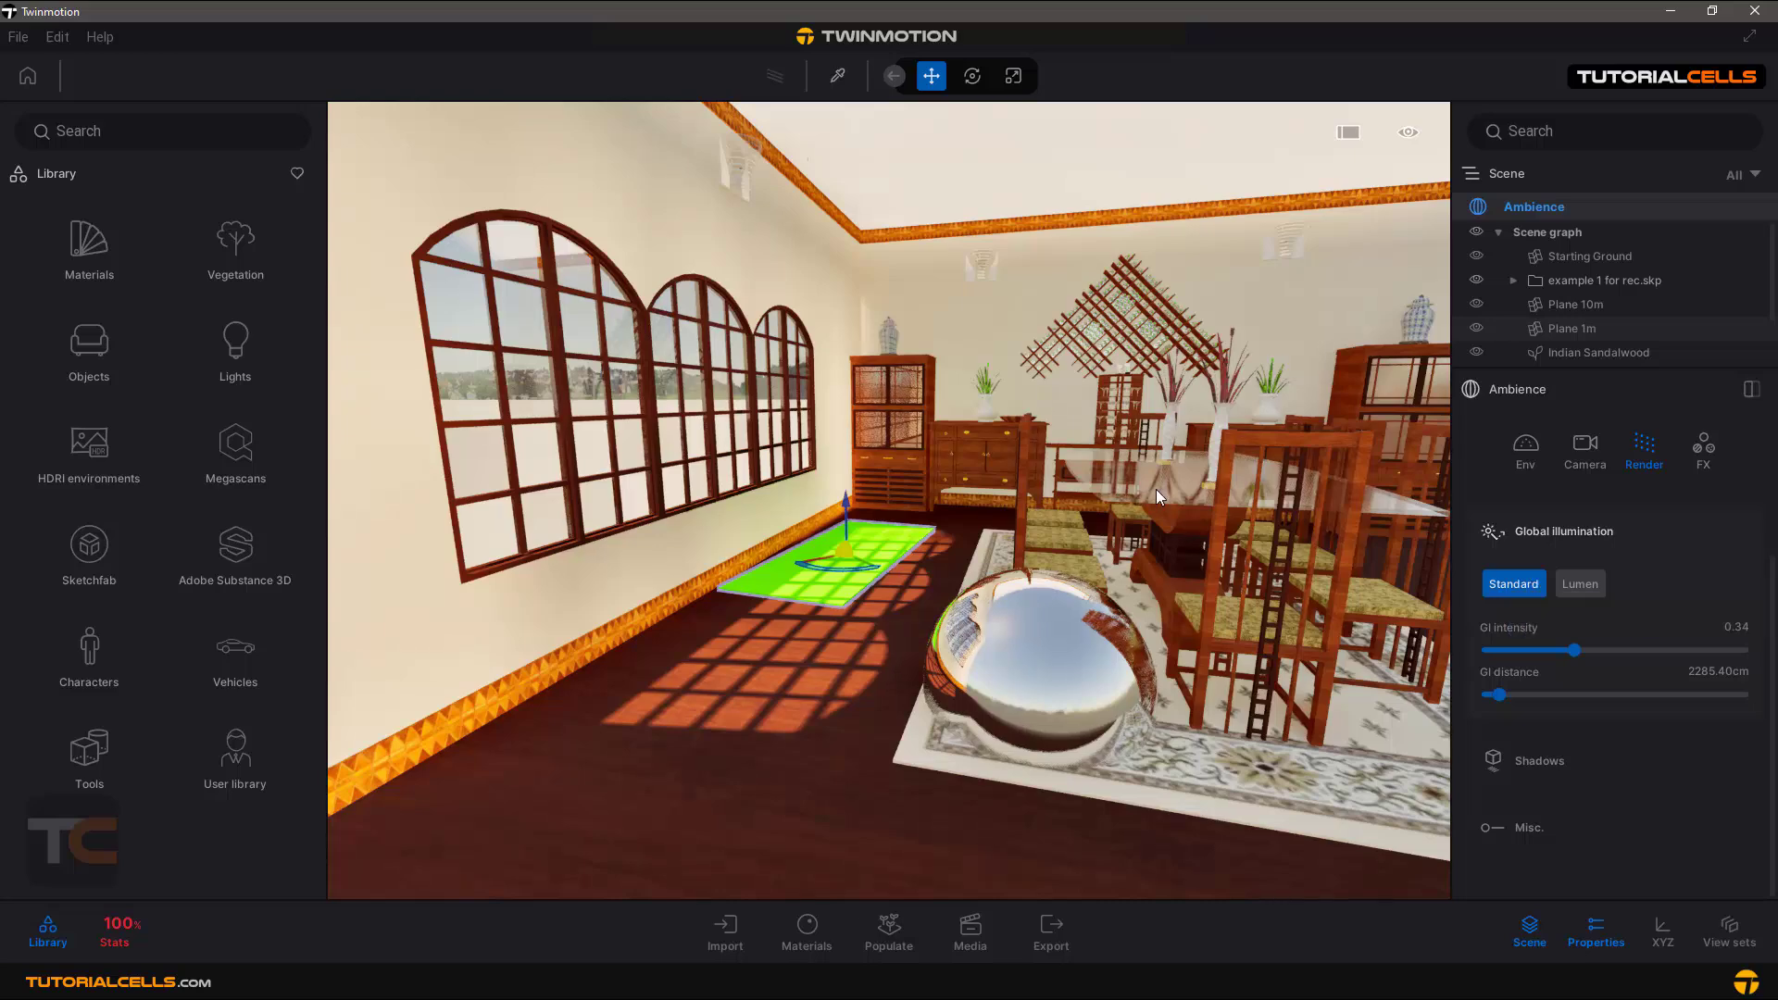
pyautogui.click(1581, 592)
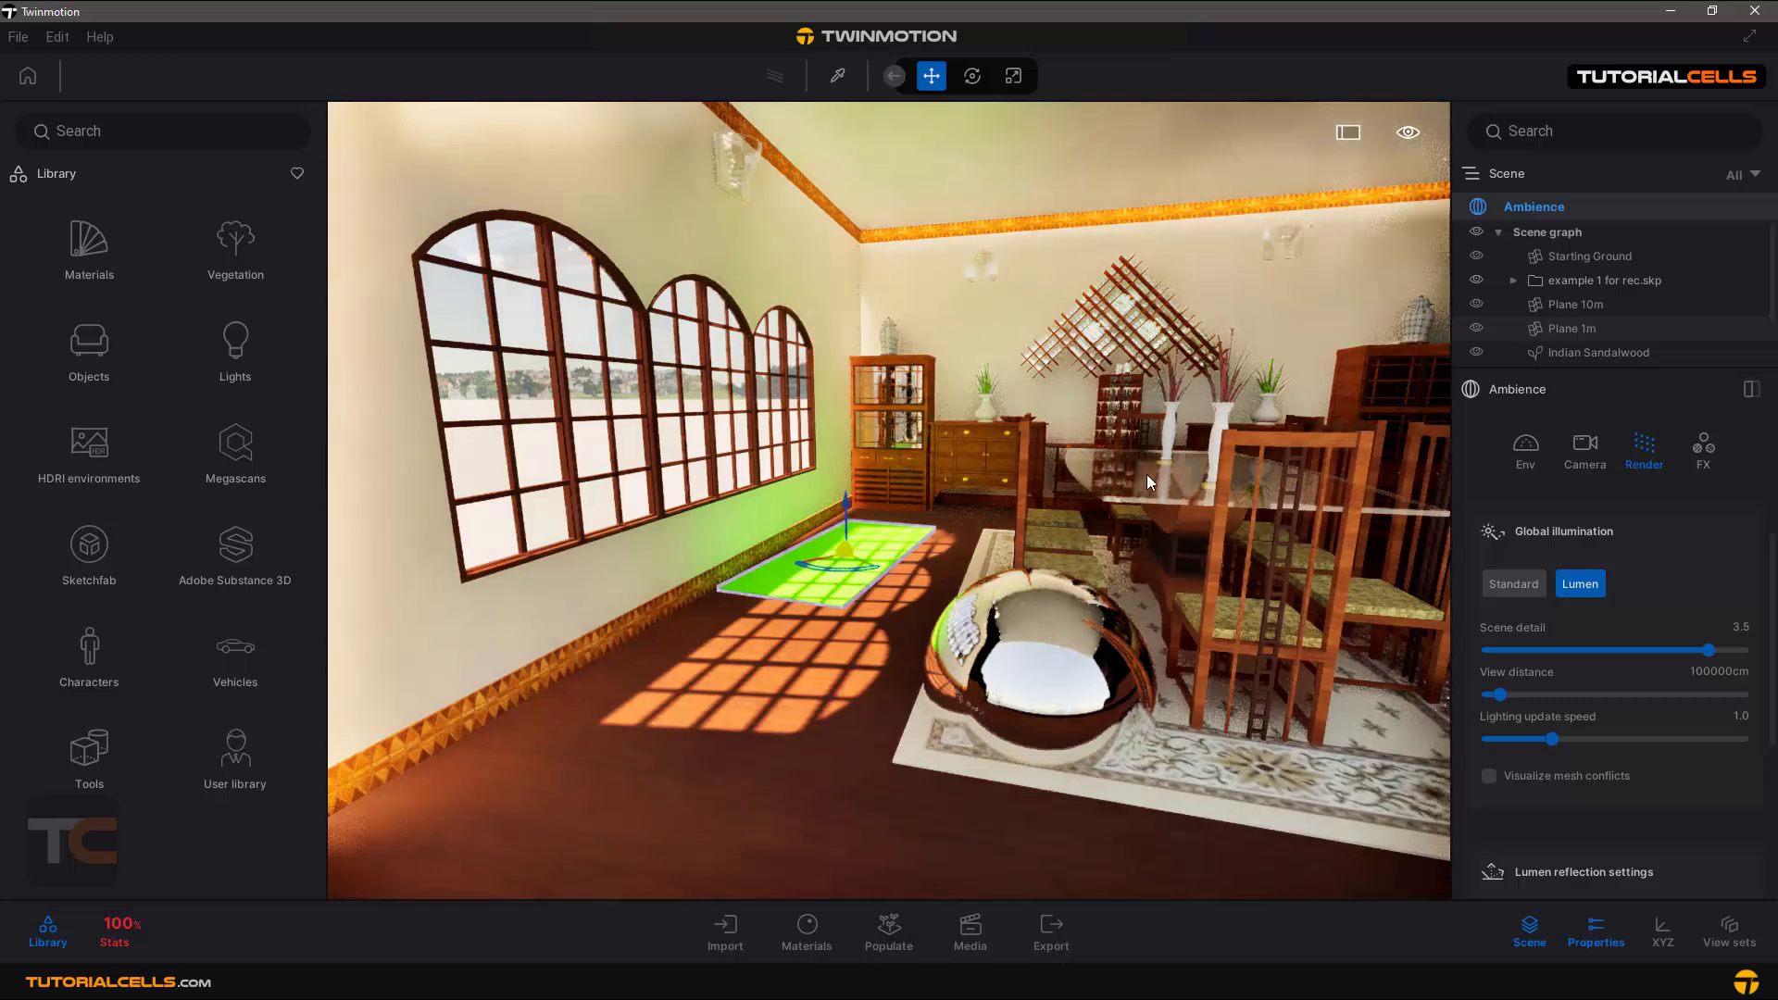
pyautogui.click(1530, 587)
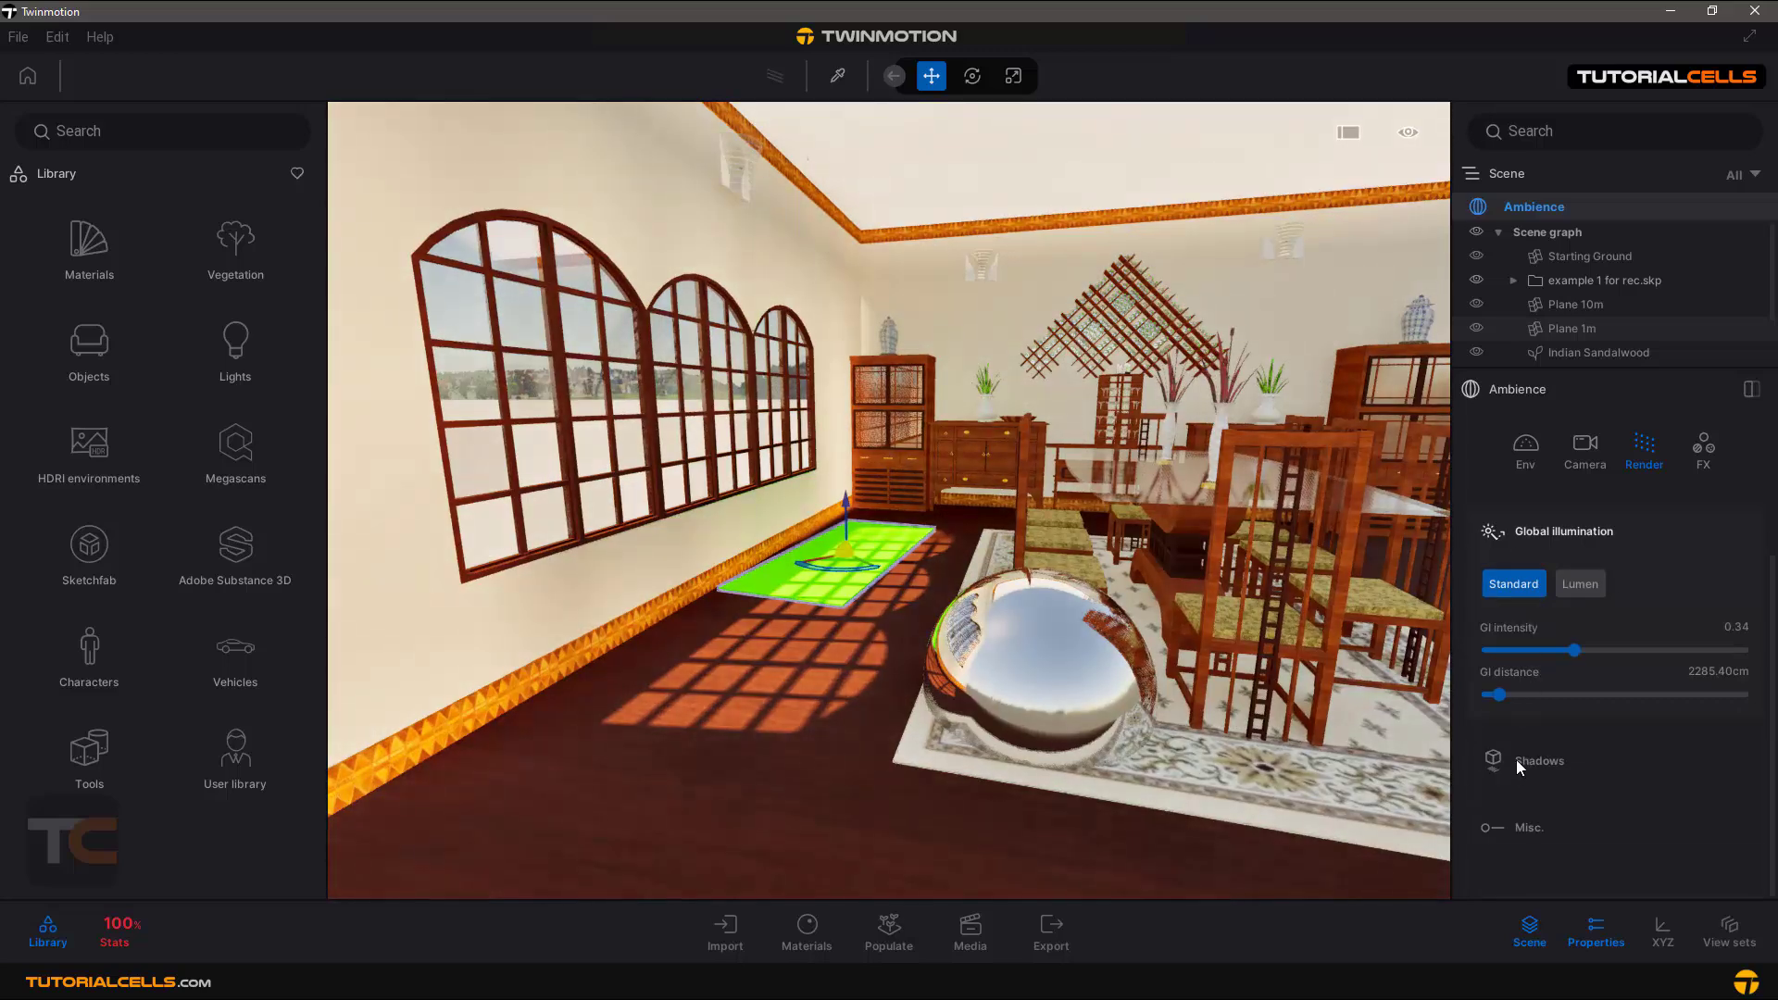
# Close the Global illumination settings and open the Shadows render settings
pyautogui.click(1542, 529)
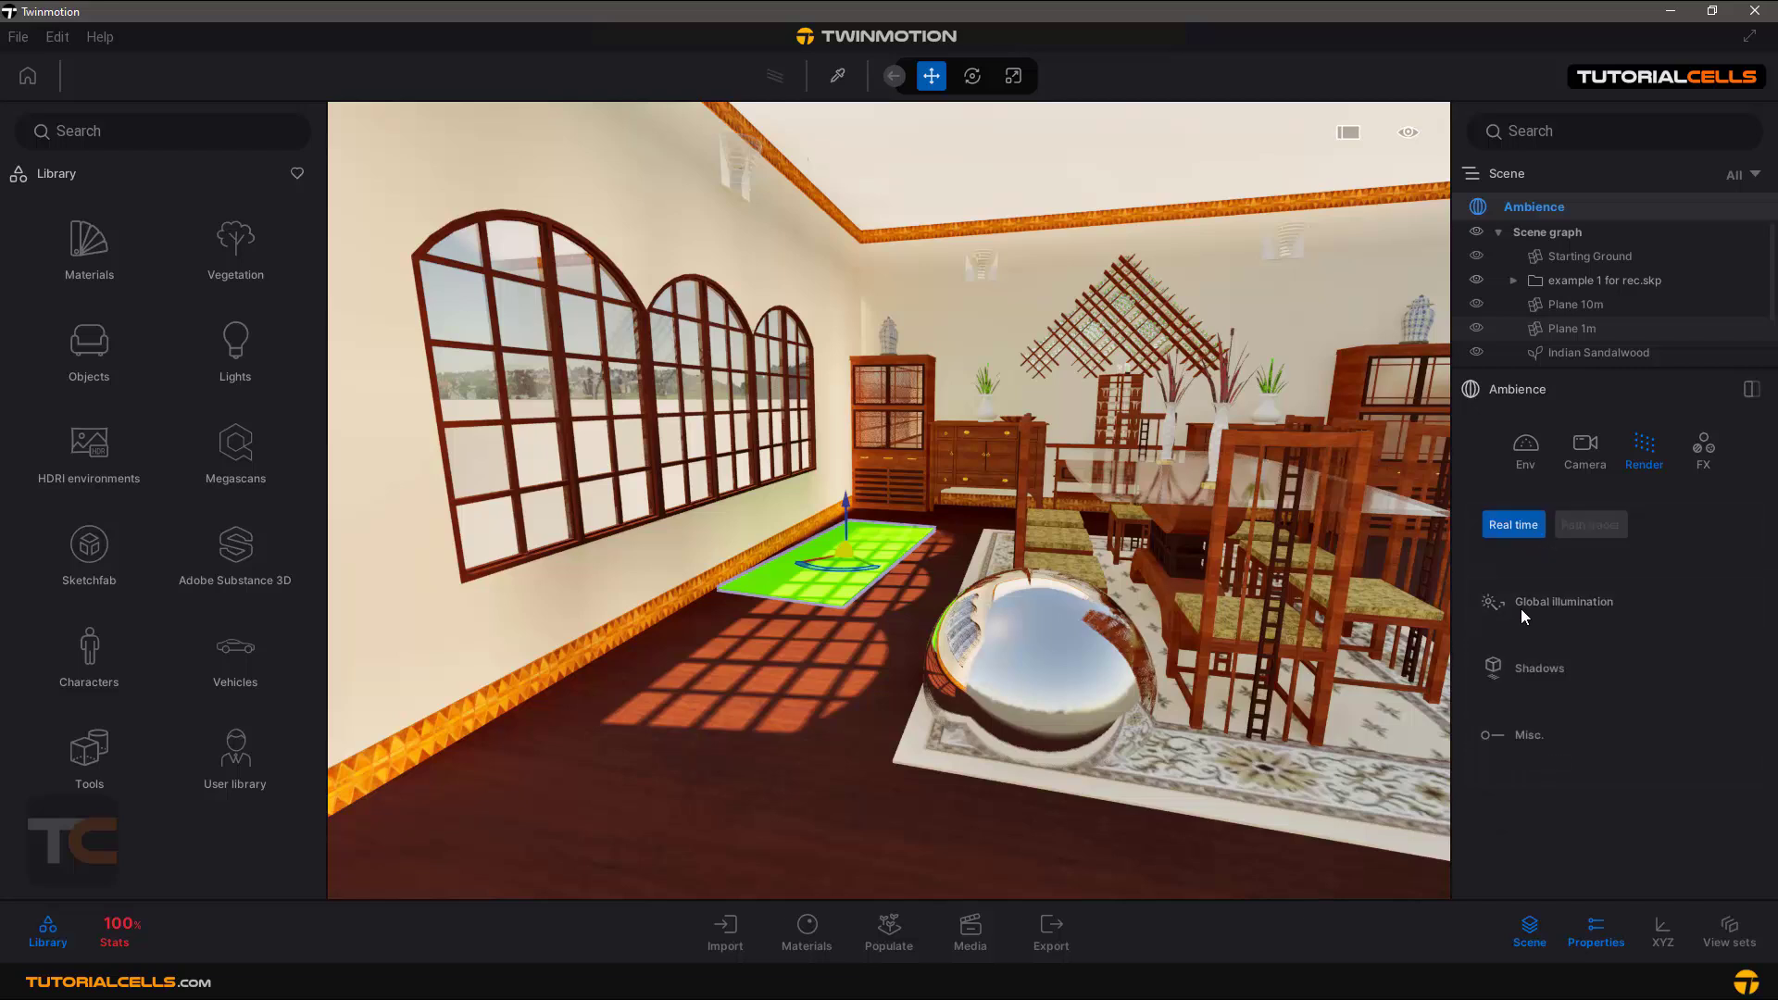
pyautogui.click(1520, 609)
pyautogui.click(1530, 526)
pyautogui.click(1533, 665)
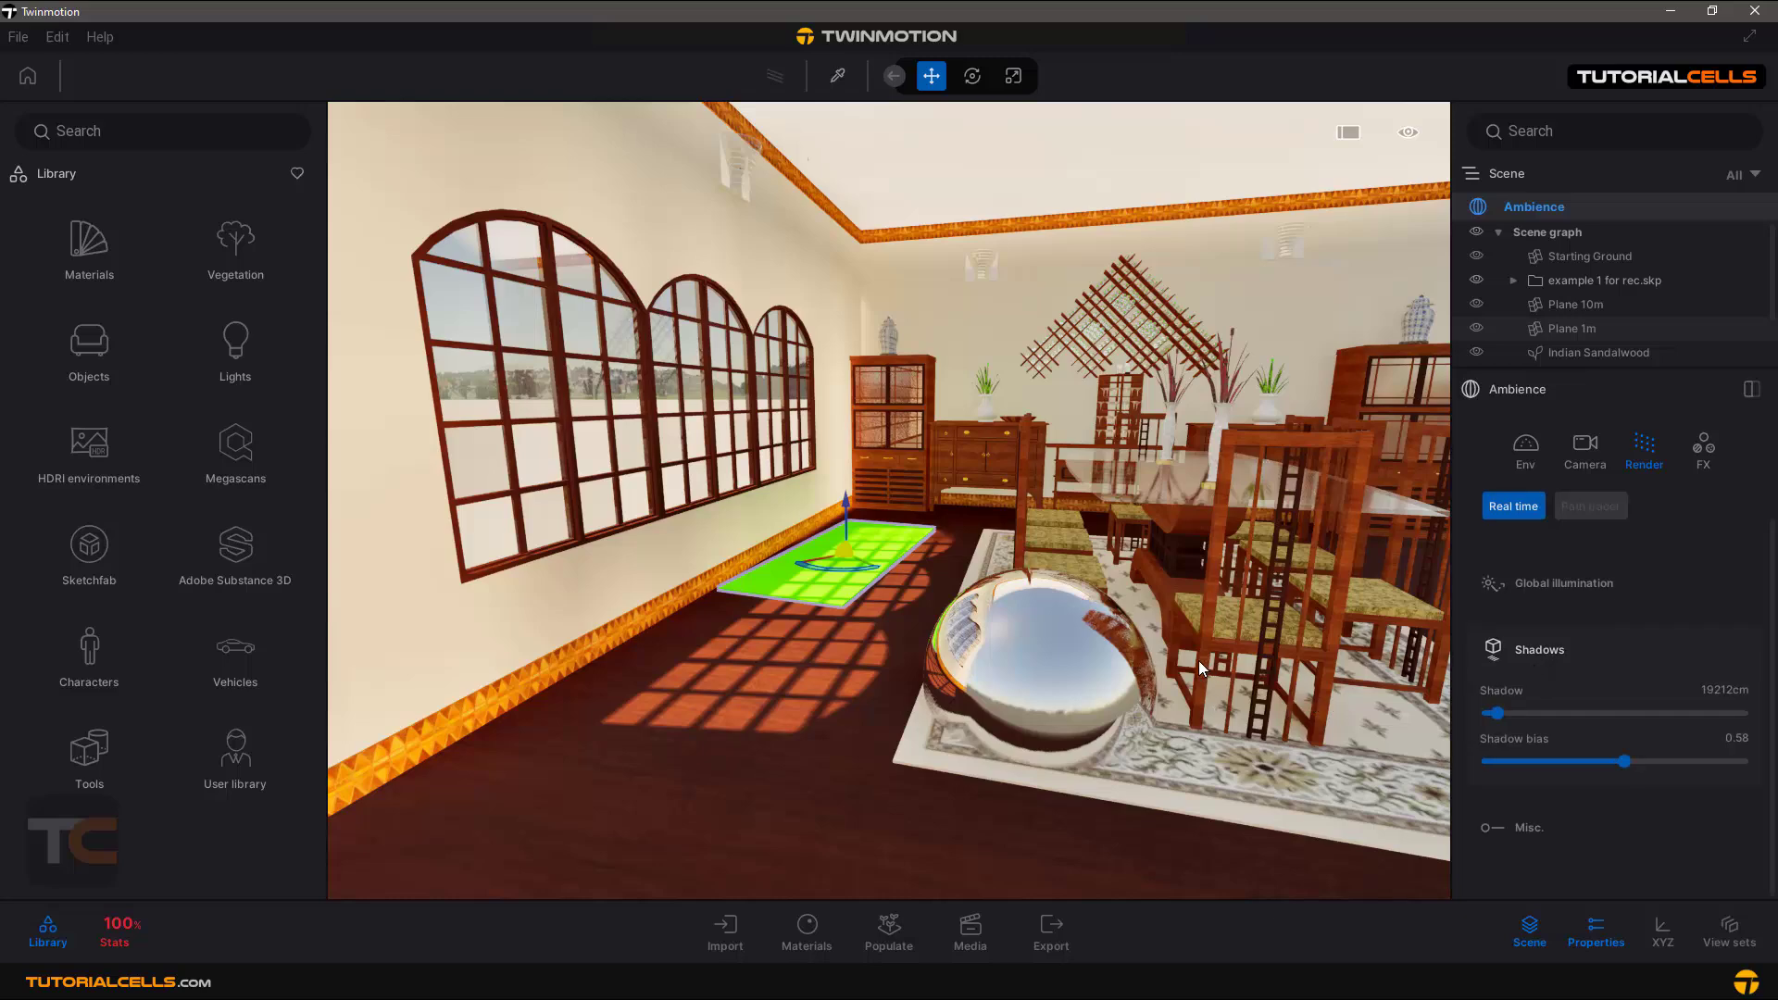
# Set the shadow distance to 1000 cm for the outdoor area with the column row, box and flowers
pyautogui.moveTo(1198, 659); pyautogui.dragTo(777, 662, button='right')
pyautogui.press('w')
pyautogui.press('w')
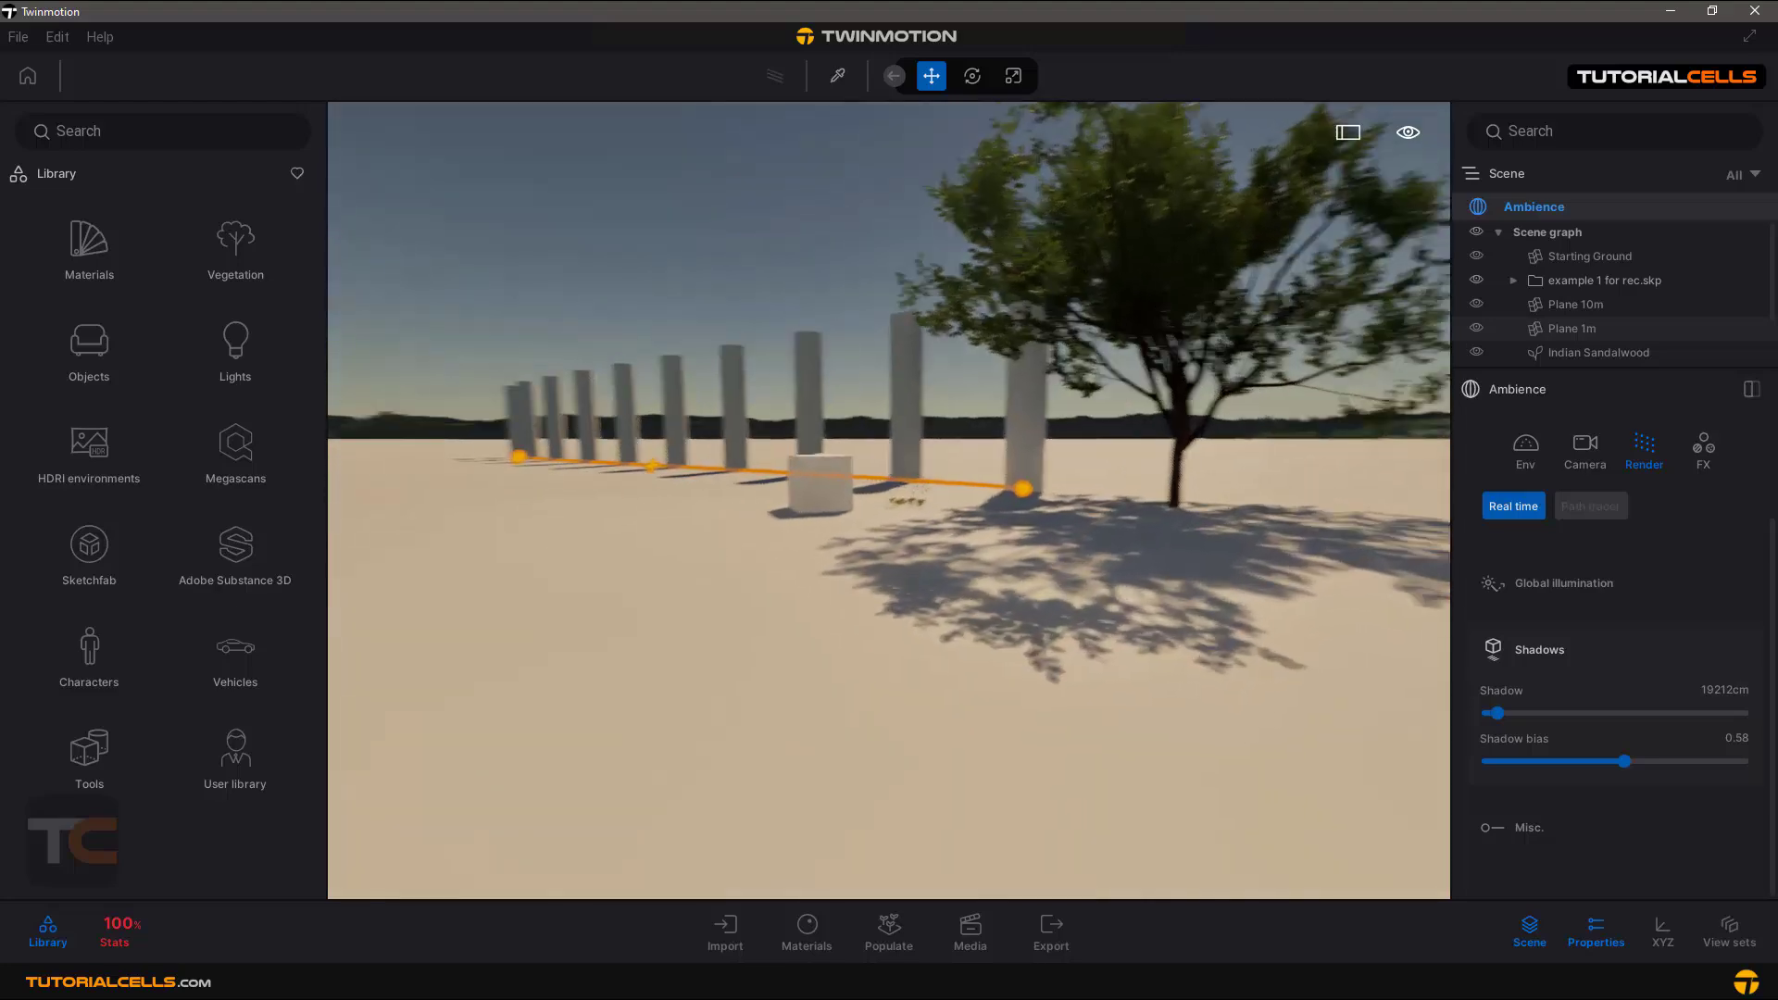
pyautogui.press('w')
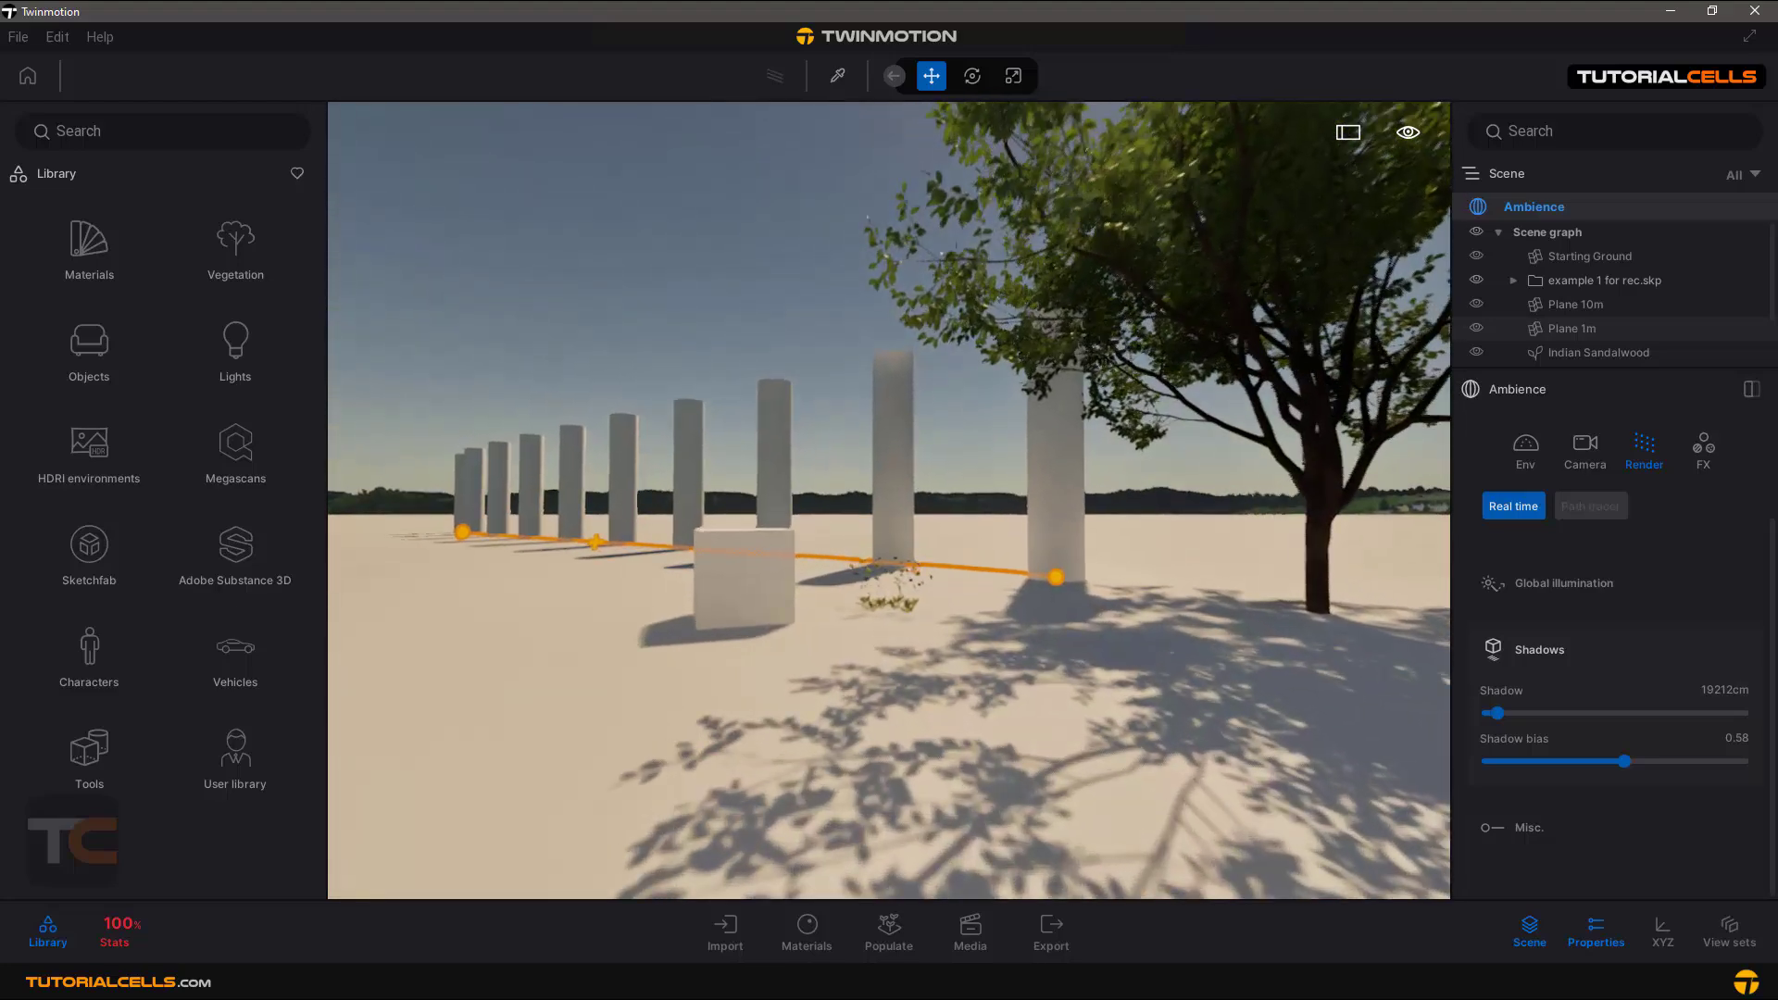
pyautogui.press('d')
pyautogui.moveTo(991, 561); pyautogui.dragTo(905, 584, button='right')
pyautogui.press('w')
pyautogui.press('d')
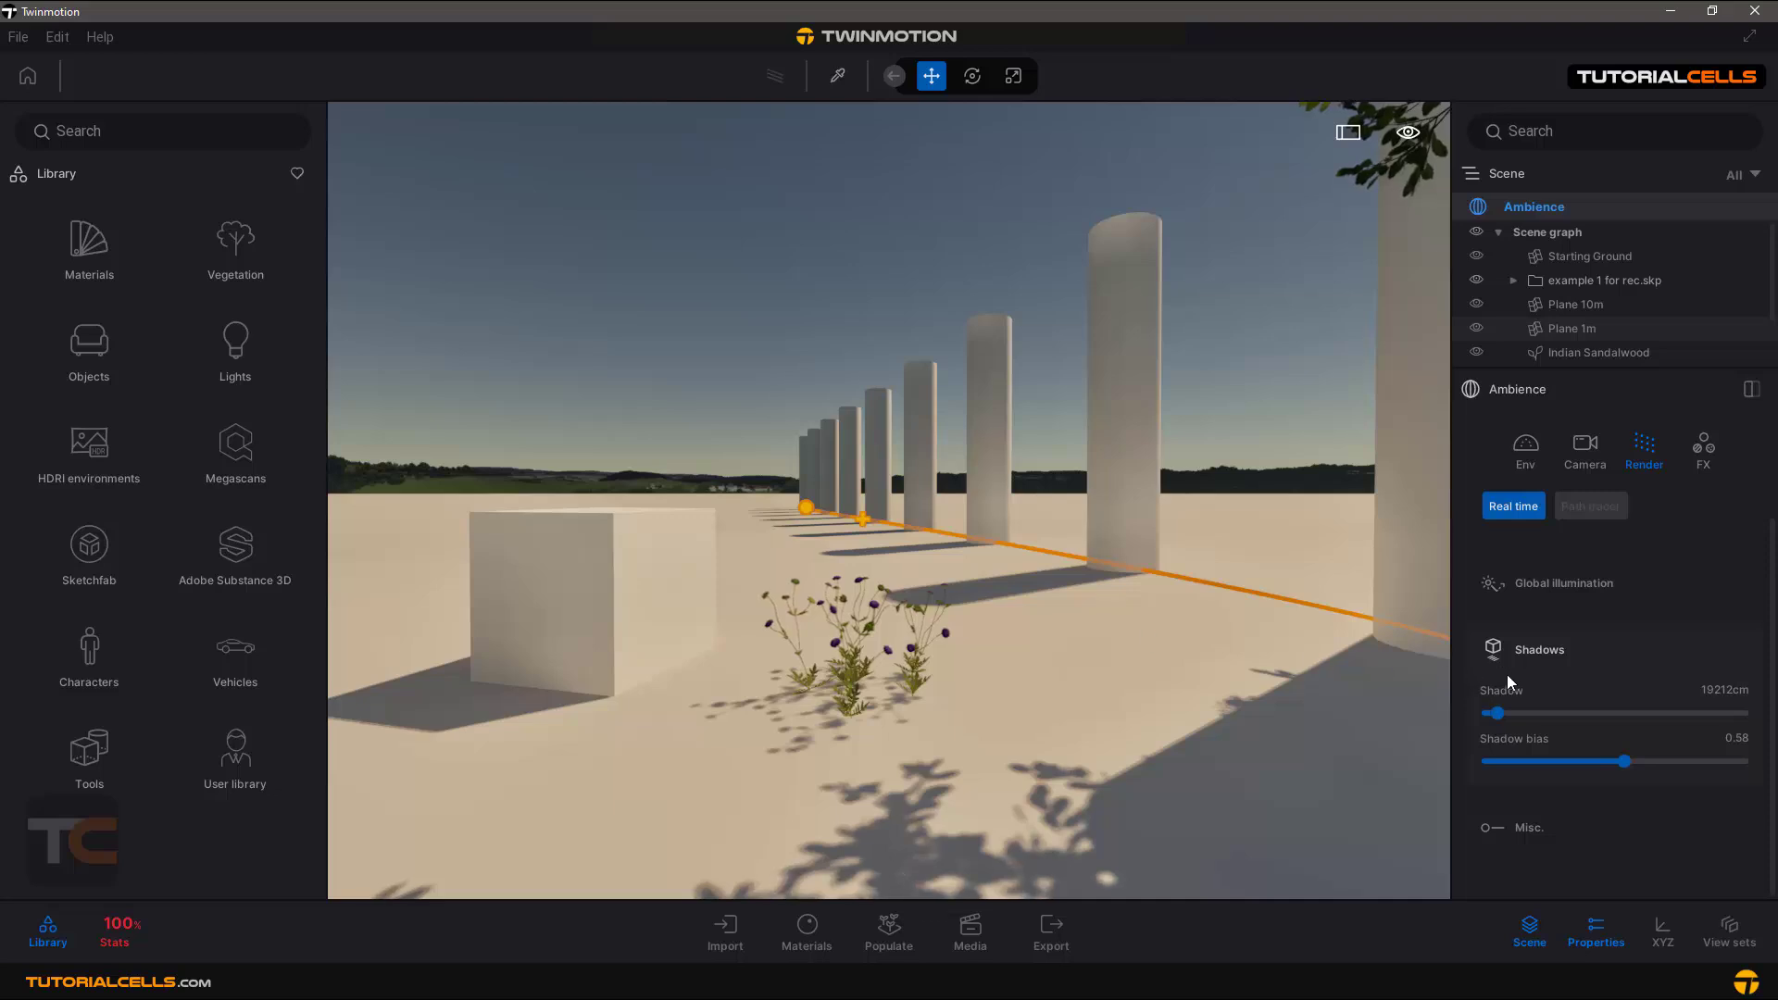
pyautogui.click(1707, 690)
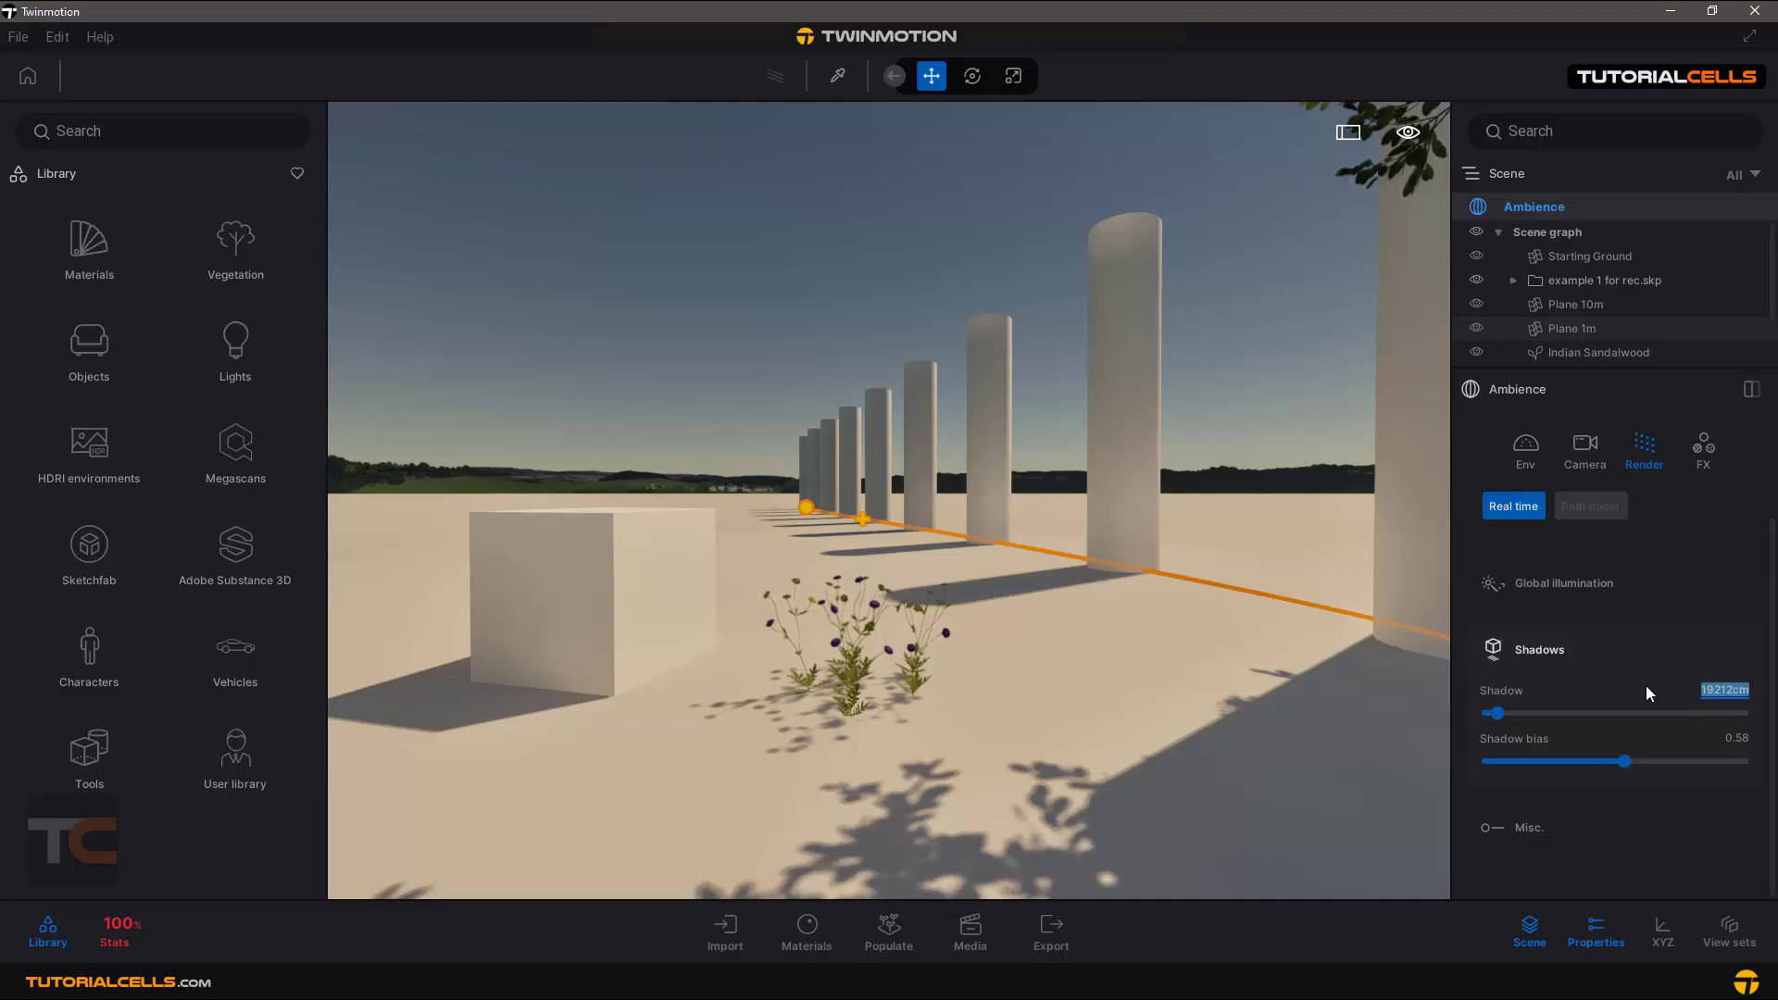
pyautogui.write('100')
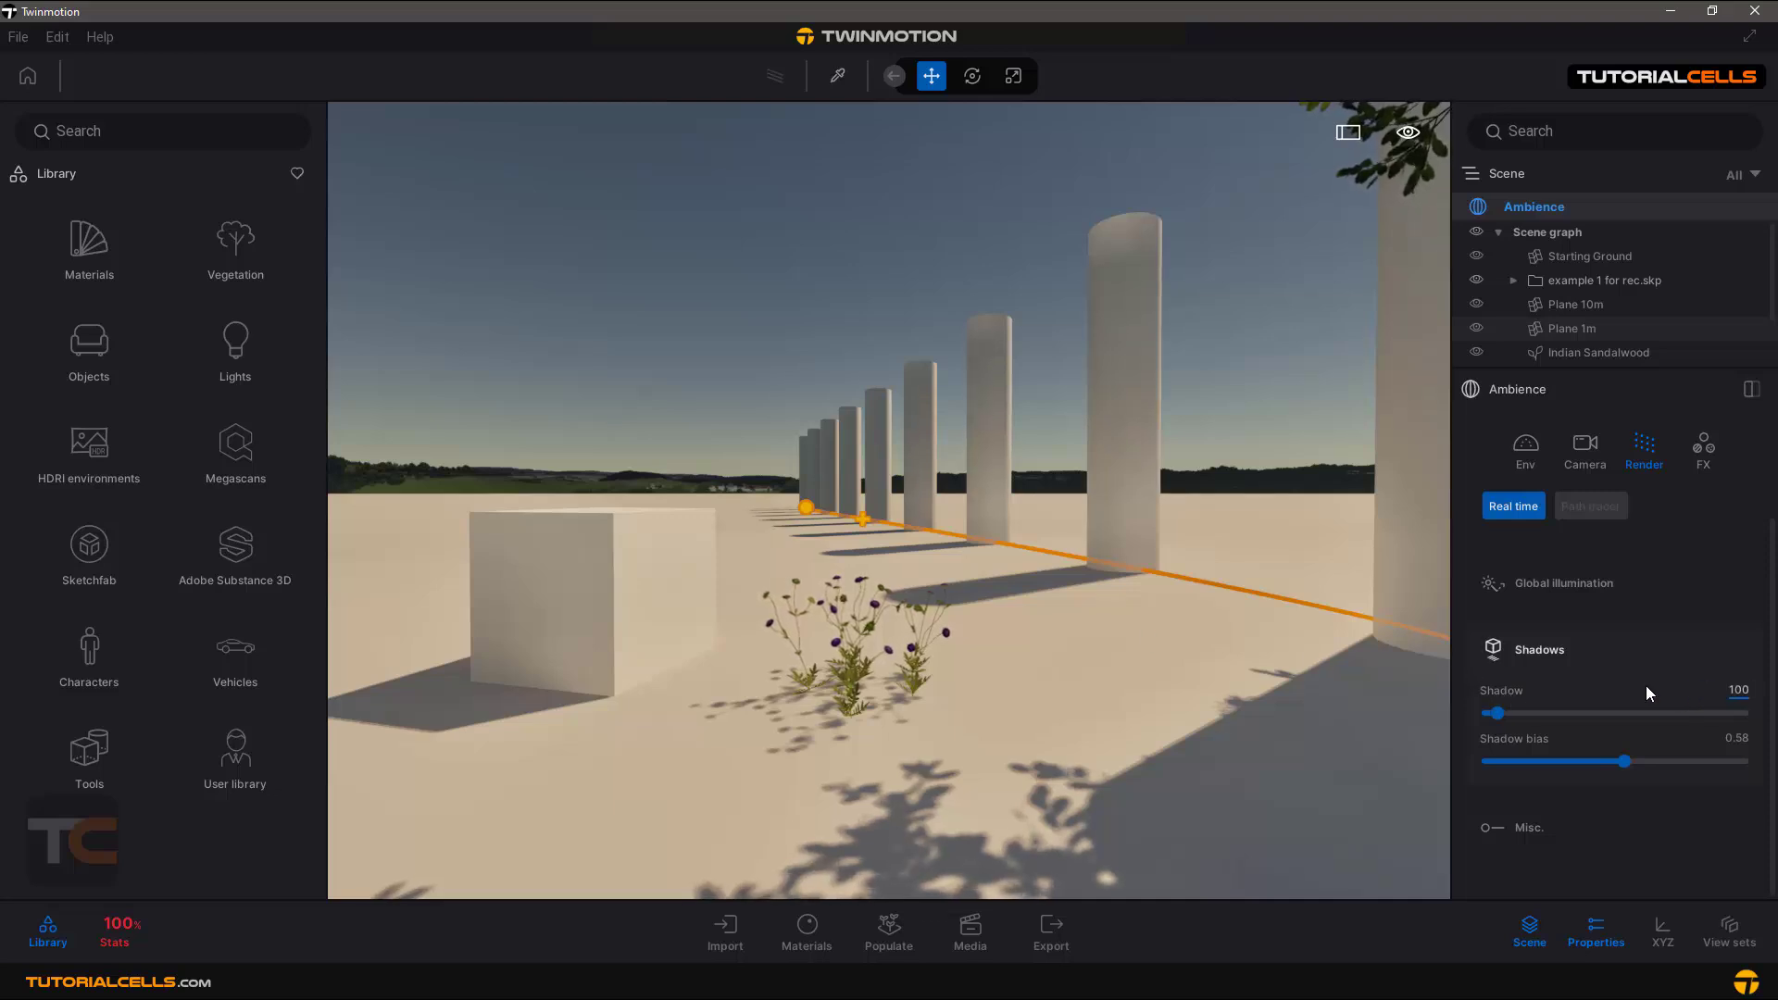
pyautogui.write('0')
pyautogui.press('Return')
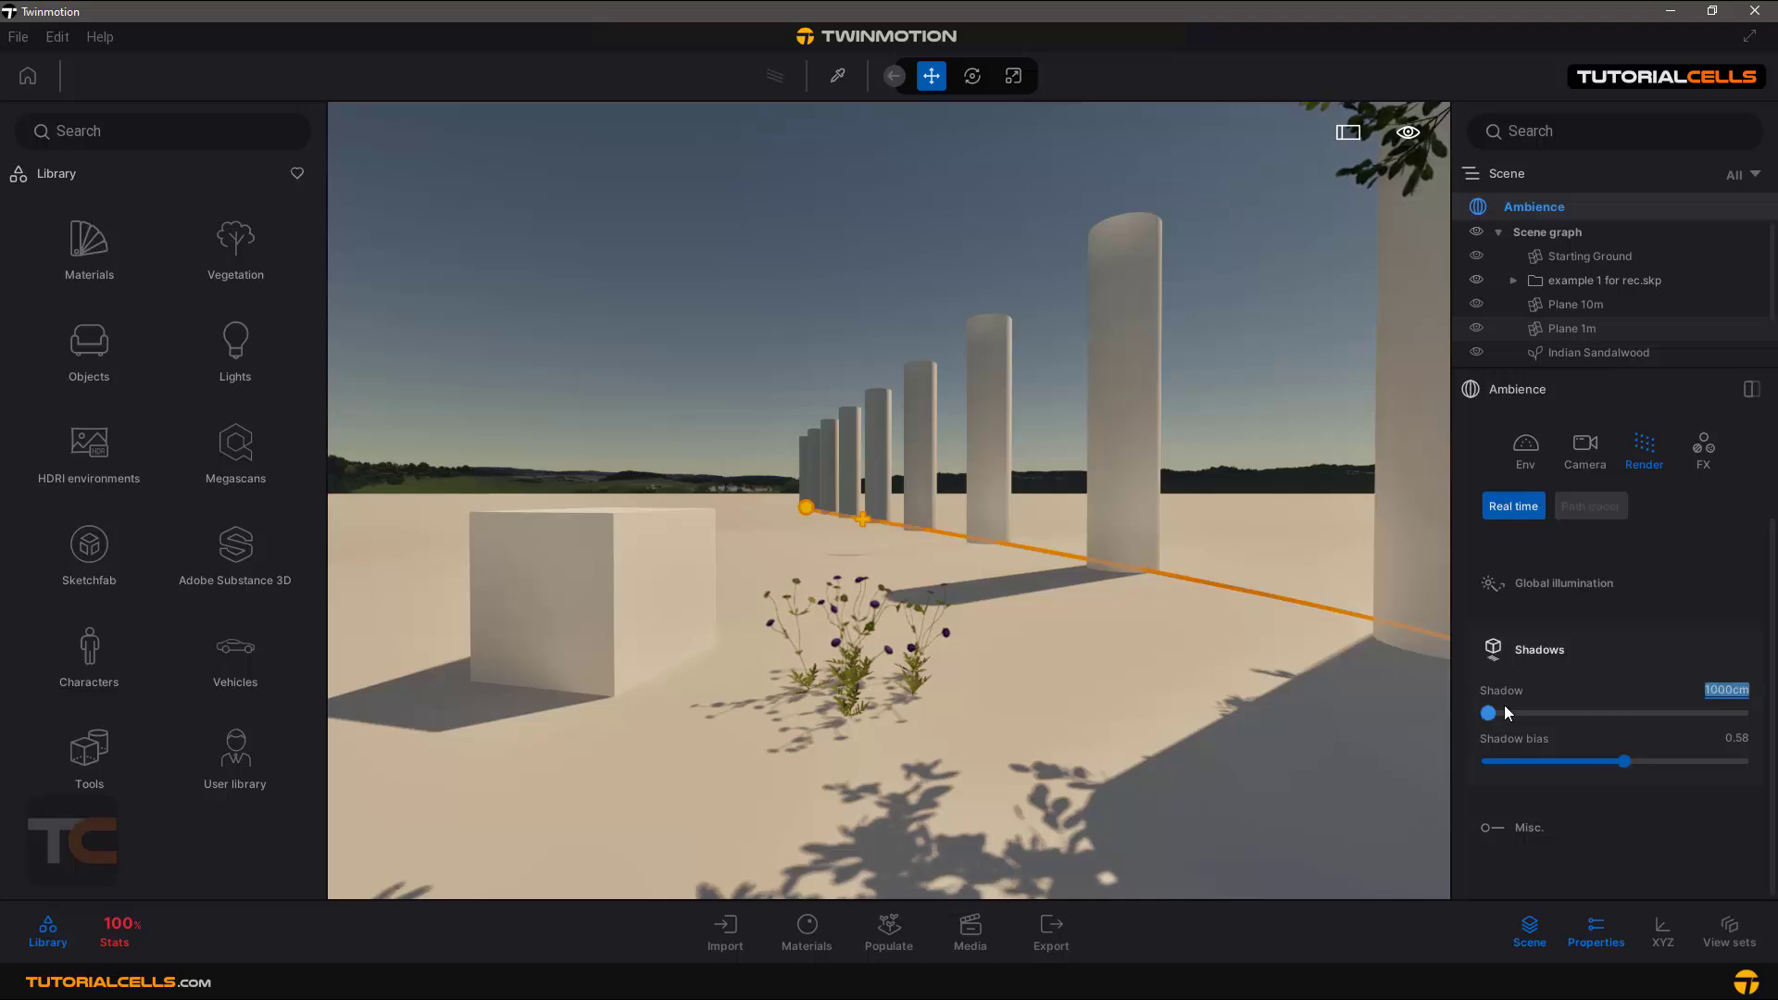
# Try a shadow distance of 152157 cm on the outdoor objects, and return it to 1000 cm
pyautogui.moveTo(1488, 713); pyautogui.dragTo(1565, 713)
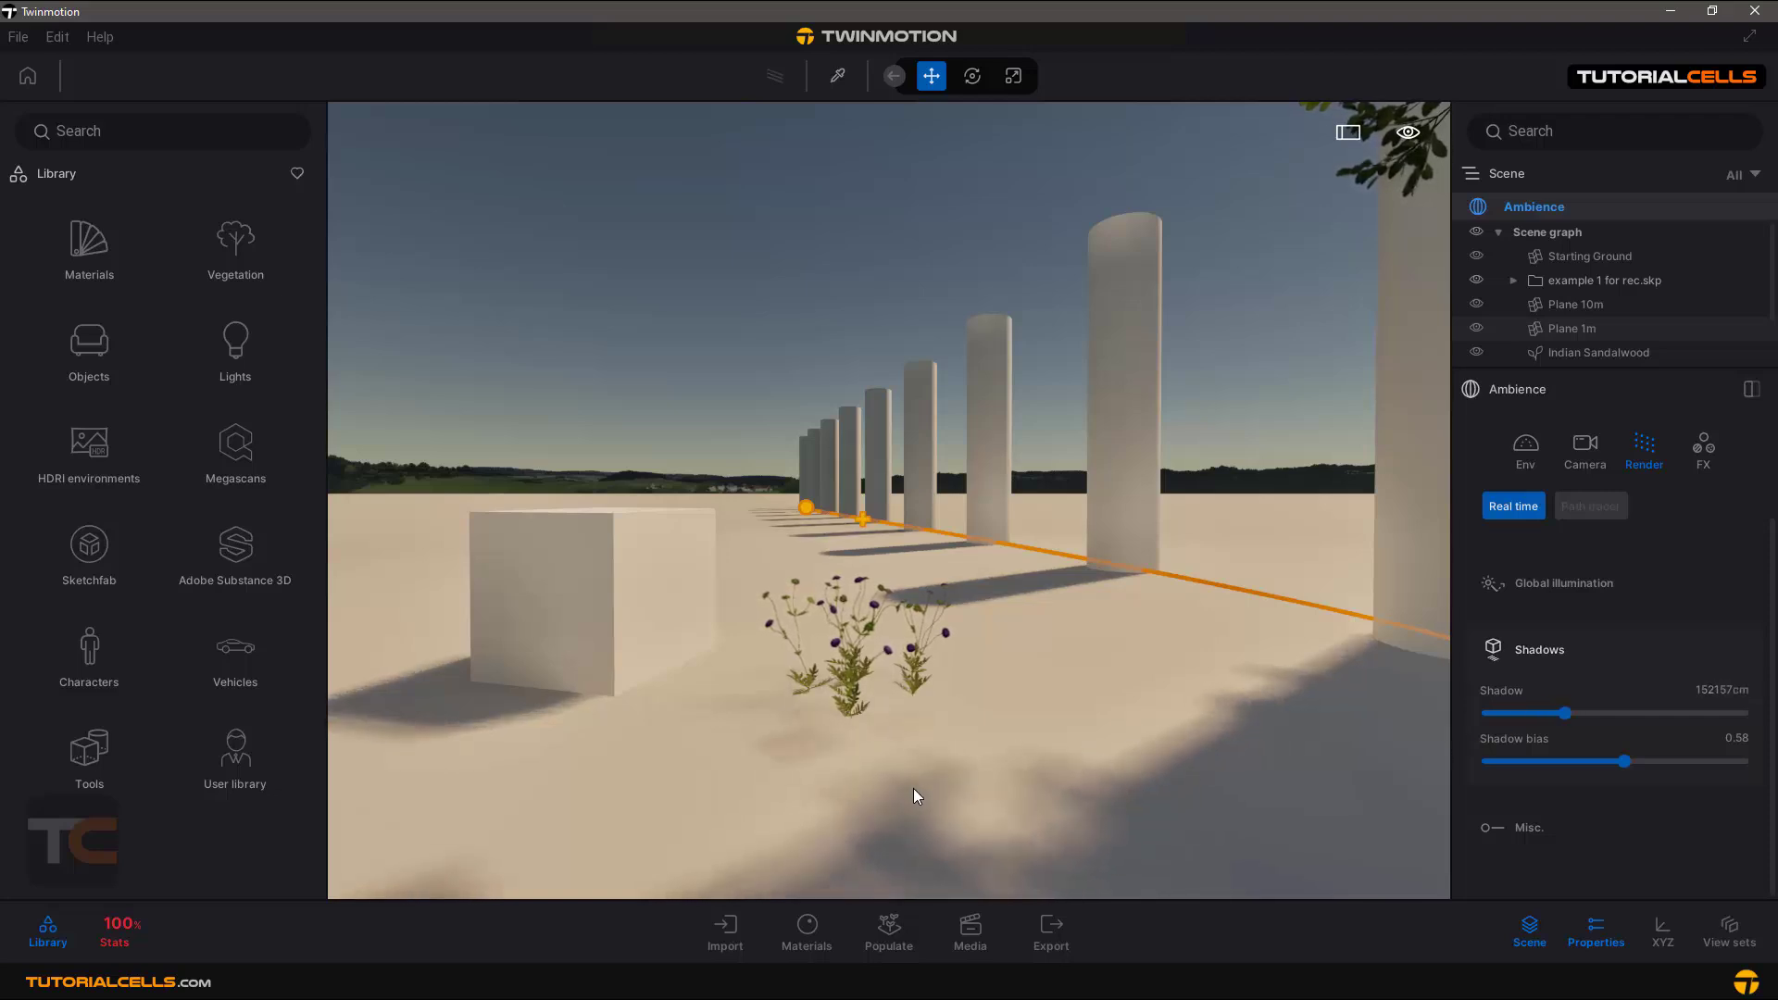
pyautogui.moveTo(1565, 715); pyautogui.dragTo(1492, 715)
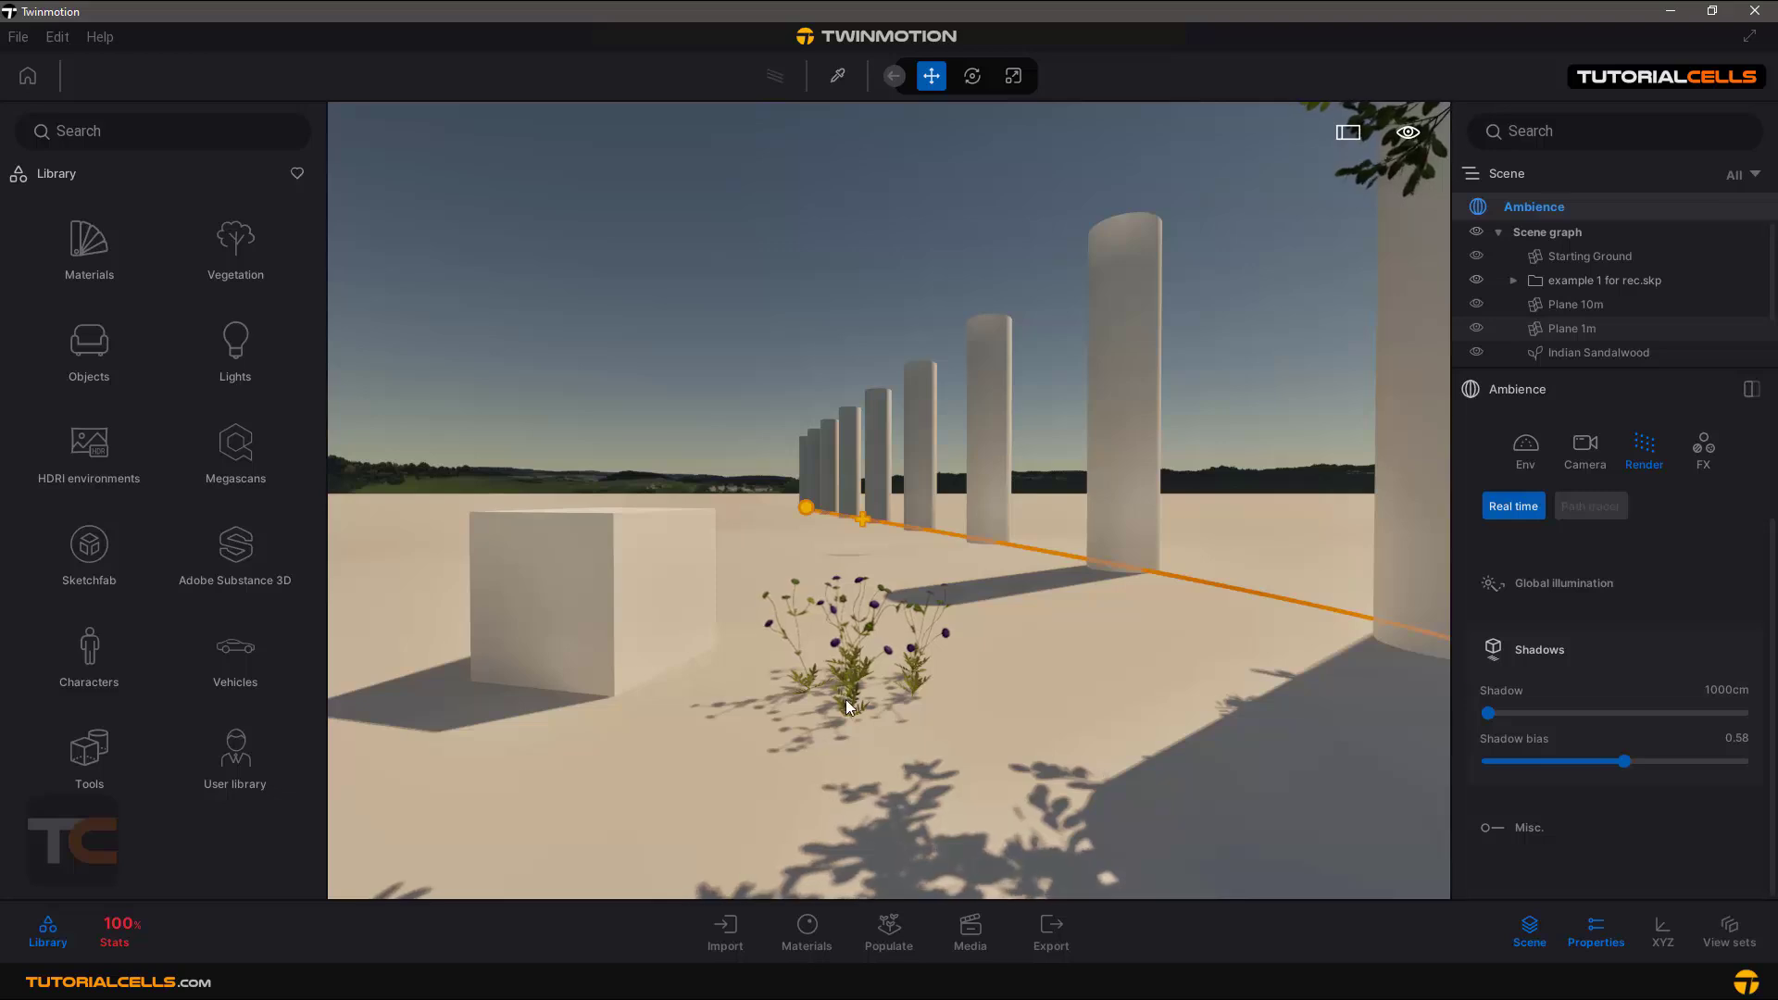
# Lower the box beside the flowers slightly into the ground, and return to the Ambience shadow settings
pyautogui.press('w')
pyautogui.moveTo(848, 720)
pyautogui.mouseDown(button='right')
pyautogui.moveTo(784, 737)
pyautogui.moveTo(856, 731)
pyautogui.mouseUp(button='right')
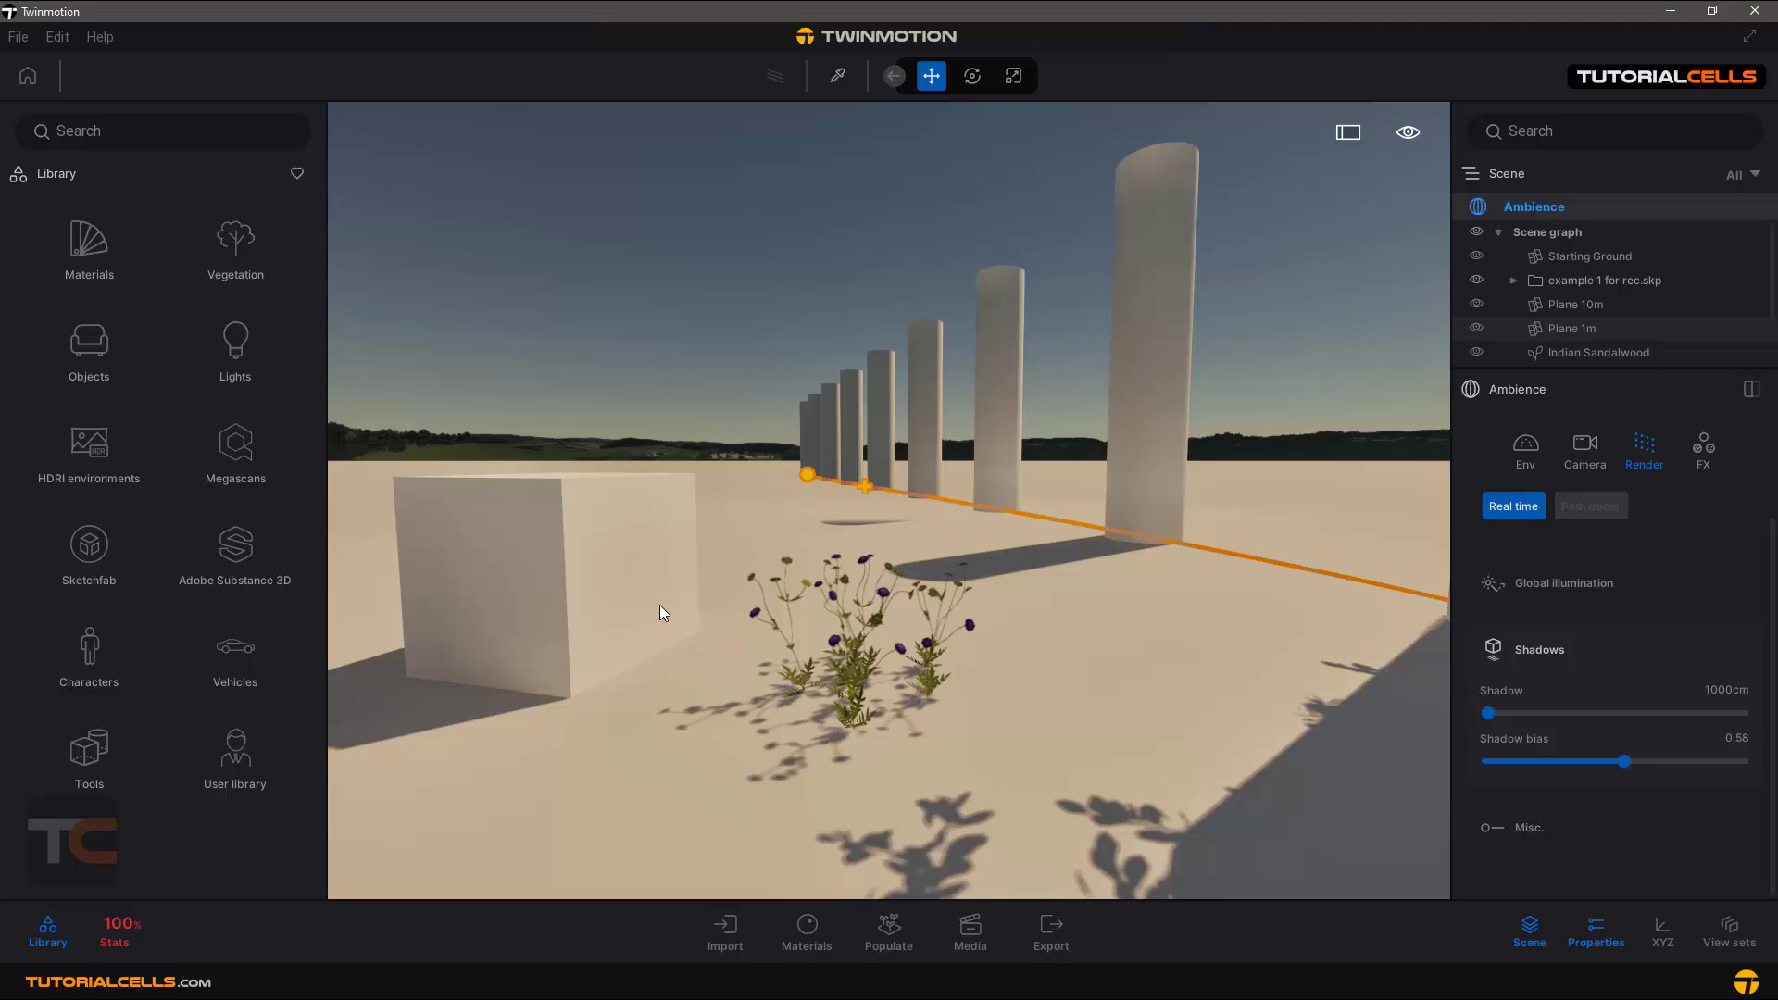
pyautogui.click(626, 635)
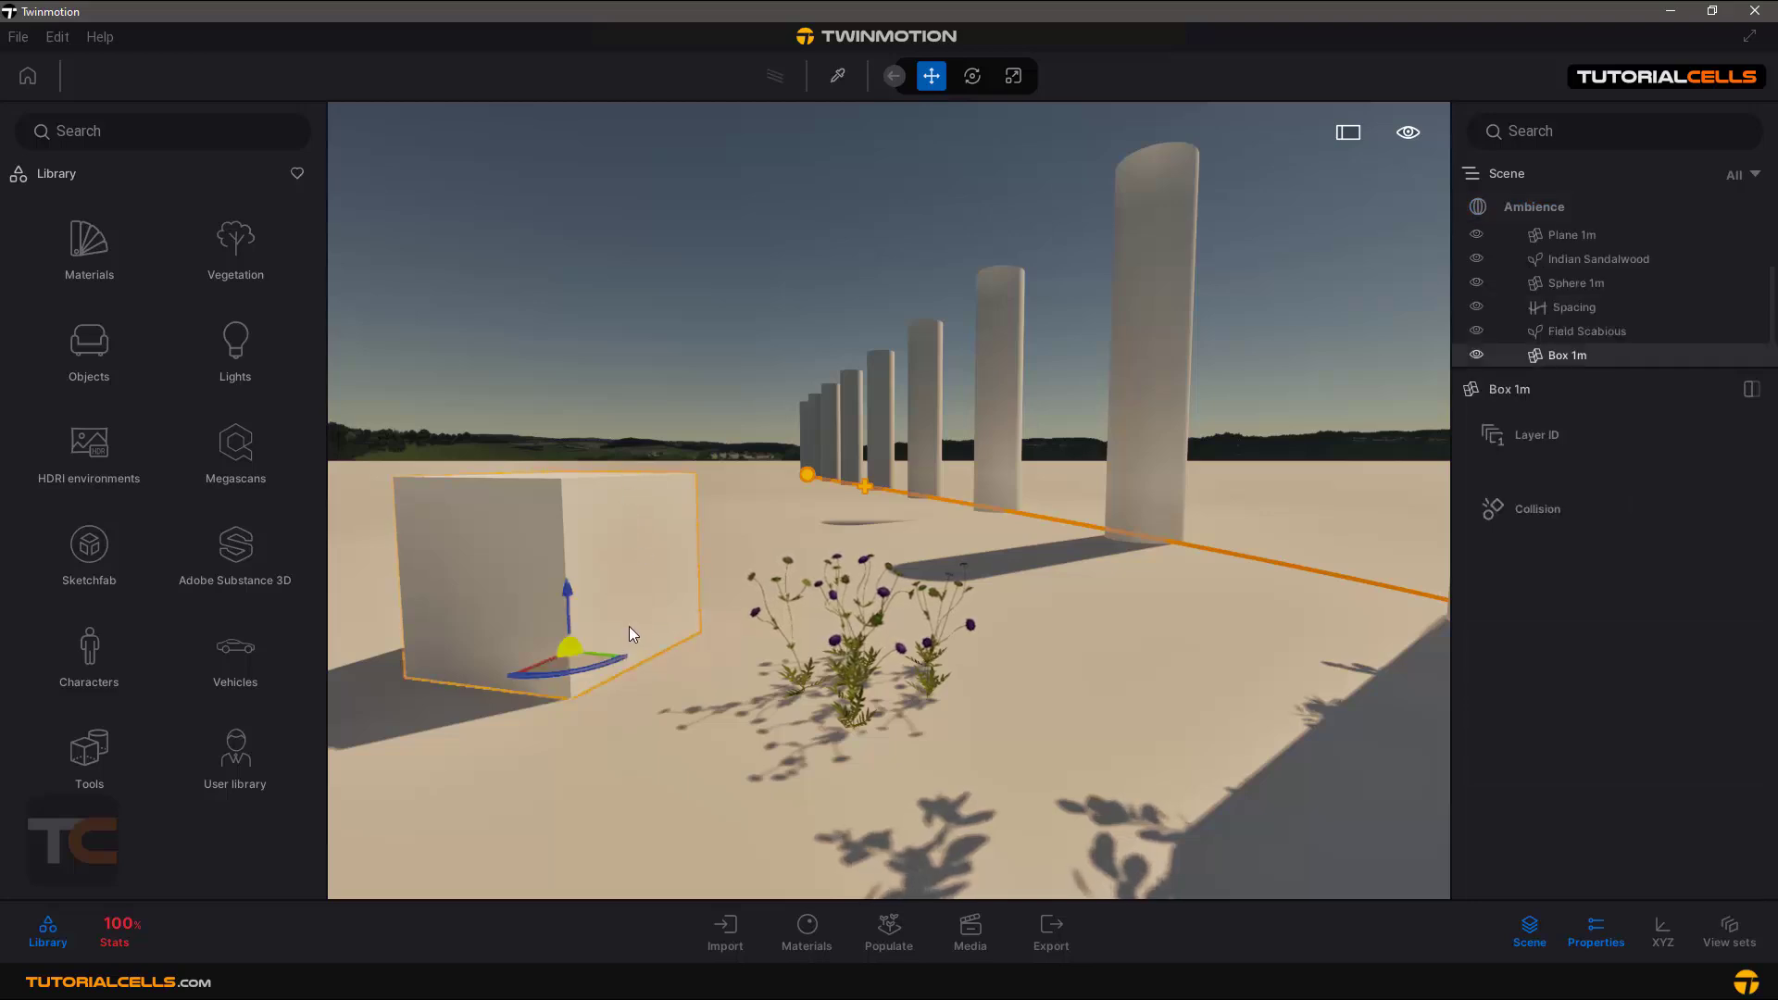
pyautogui.moveTo(569, 593); pyautogui.dragTo(573, 655)
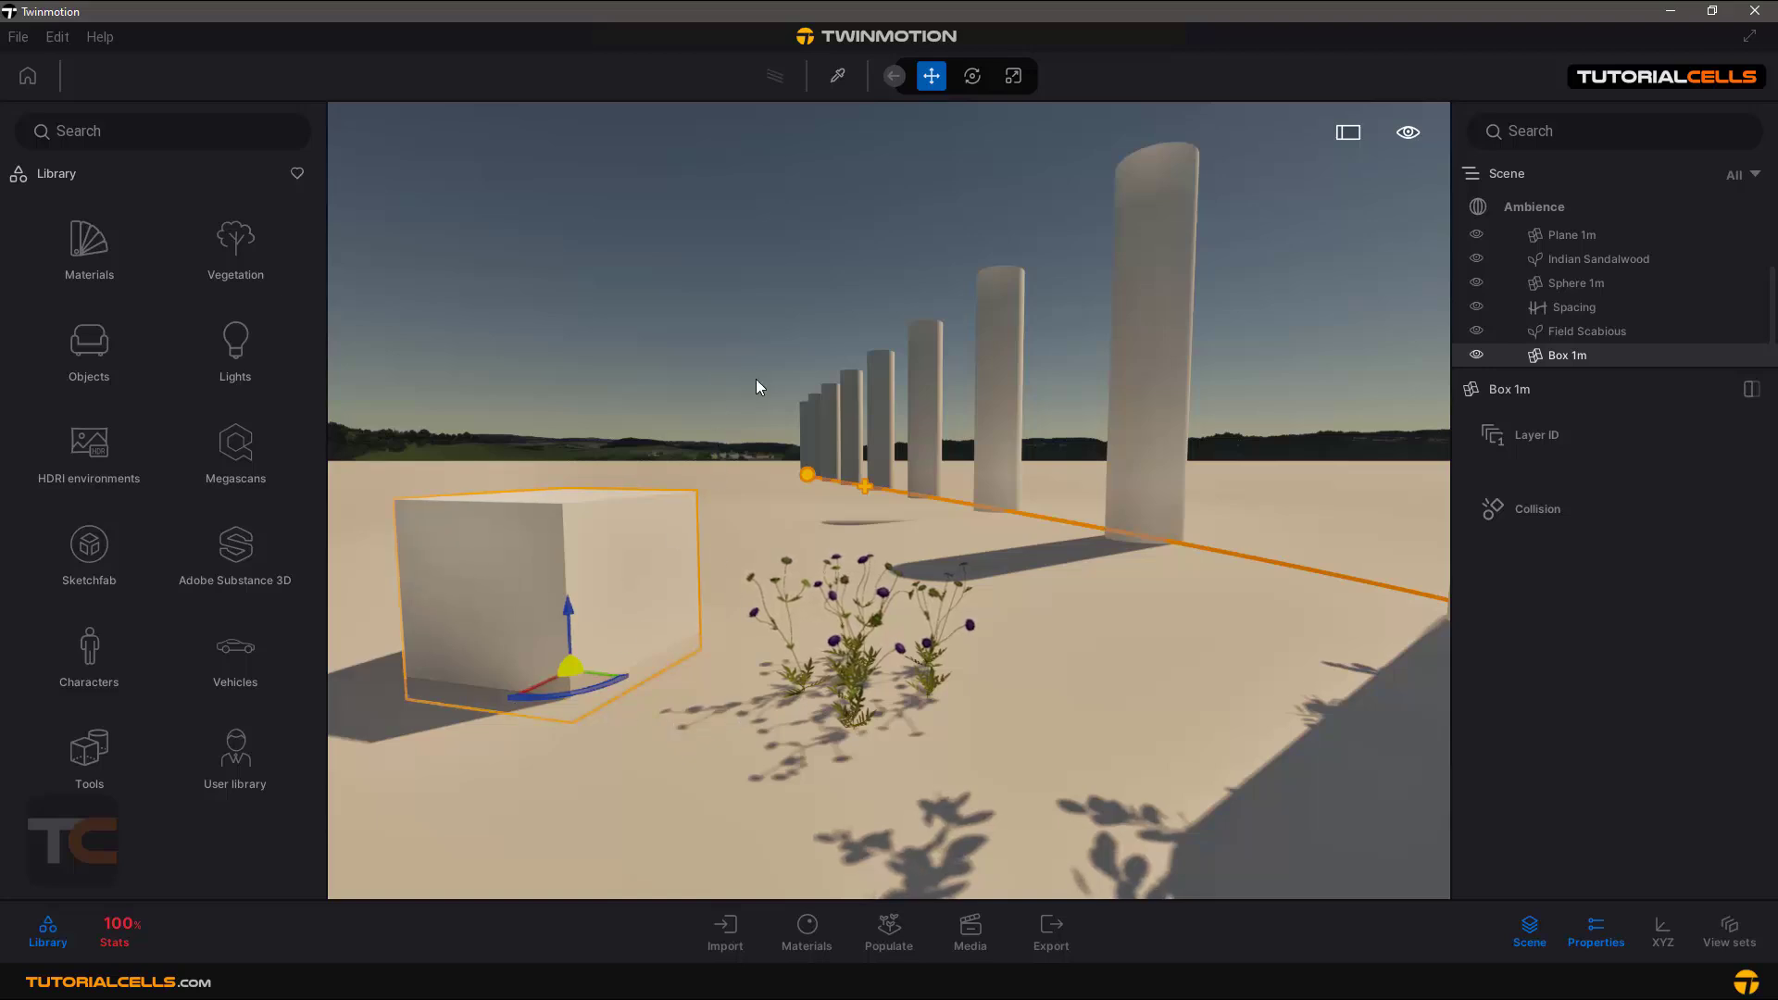
pyautogui.click(1545, 209)
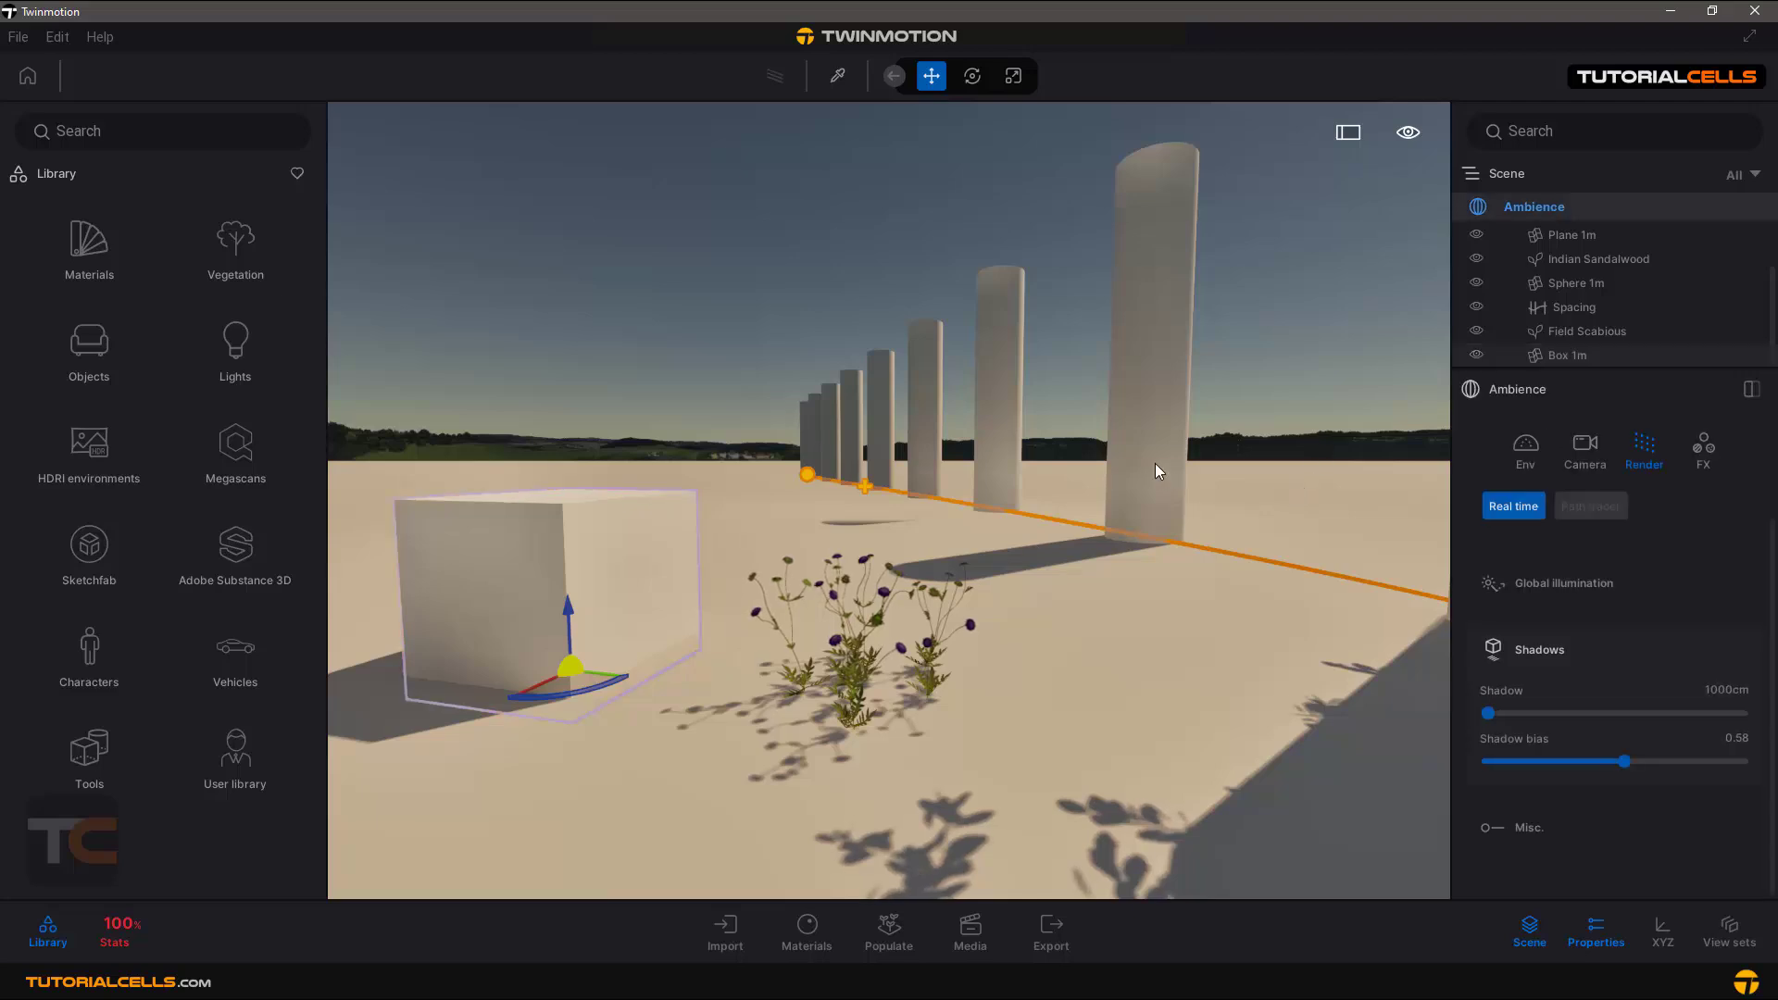
# Try the shadow bias at 0.10, and set it to 0.15
pyautogui.click(1183, 394)
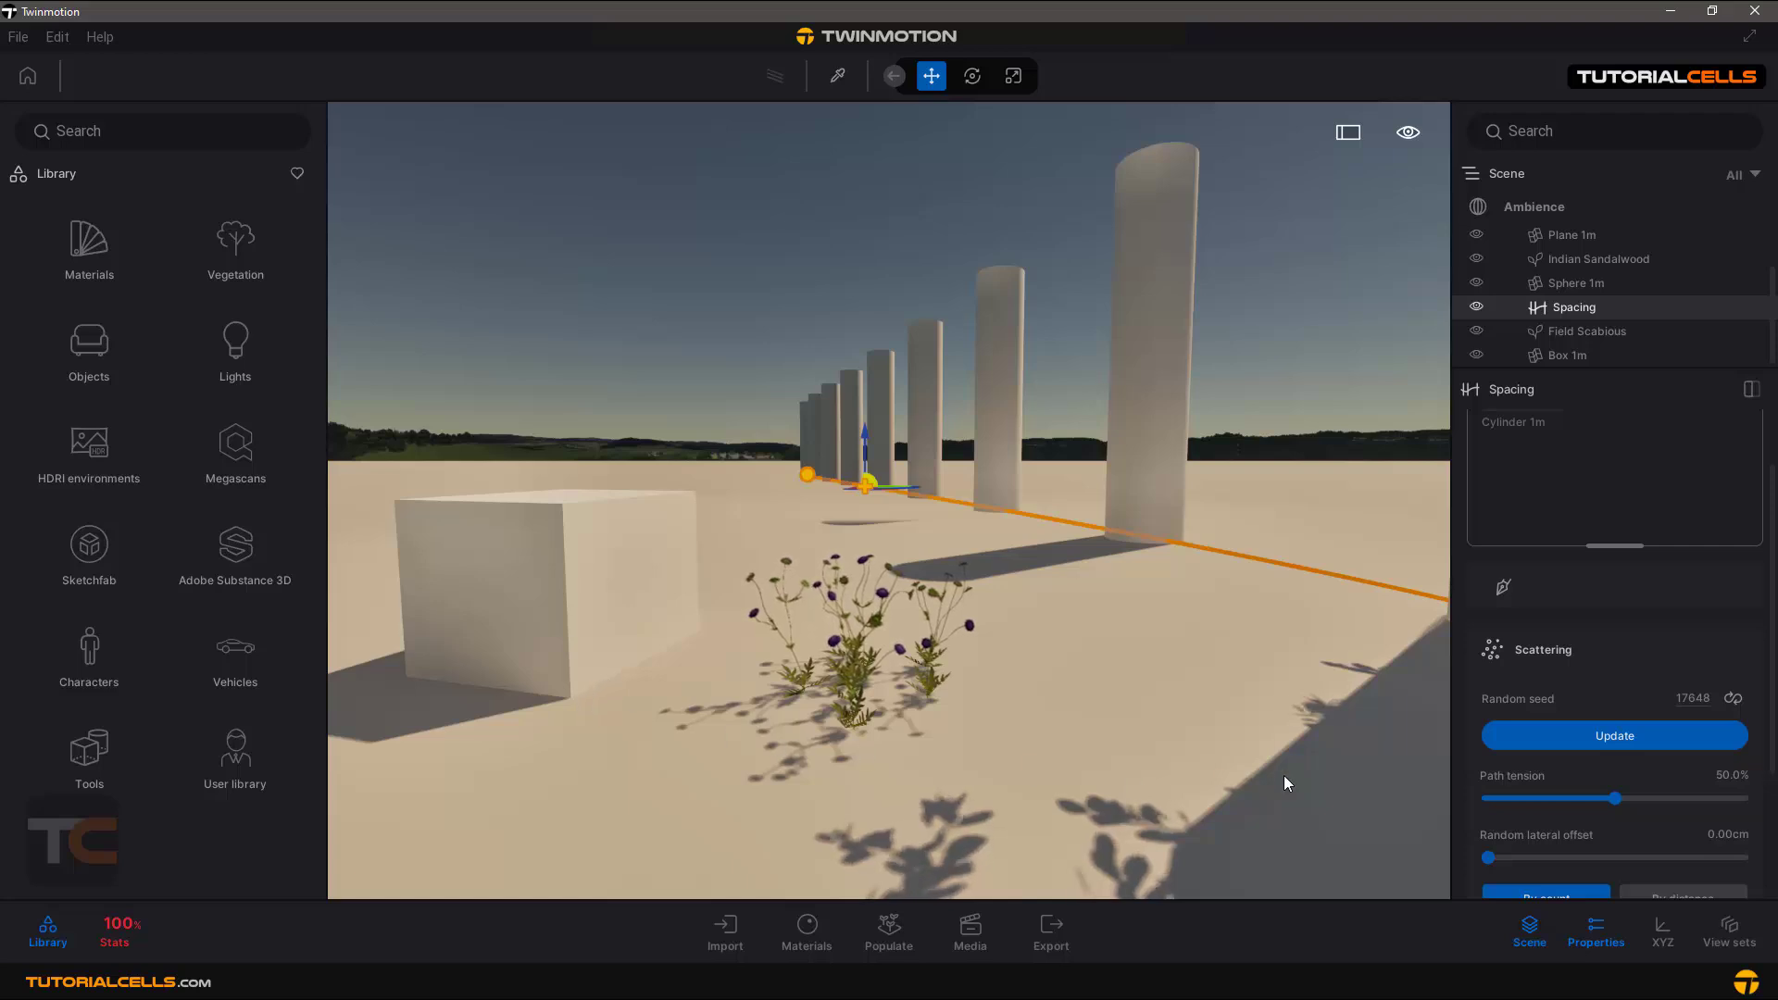
pyautogui.click(1533, 207)
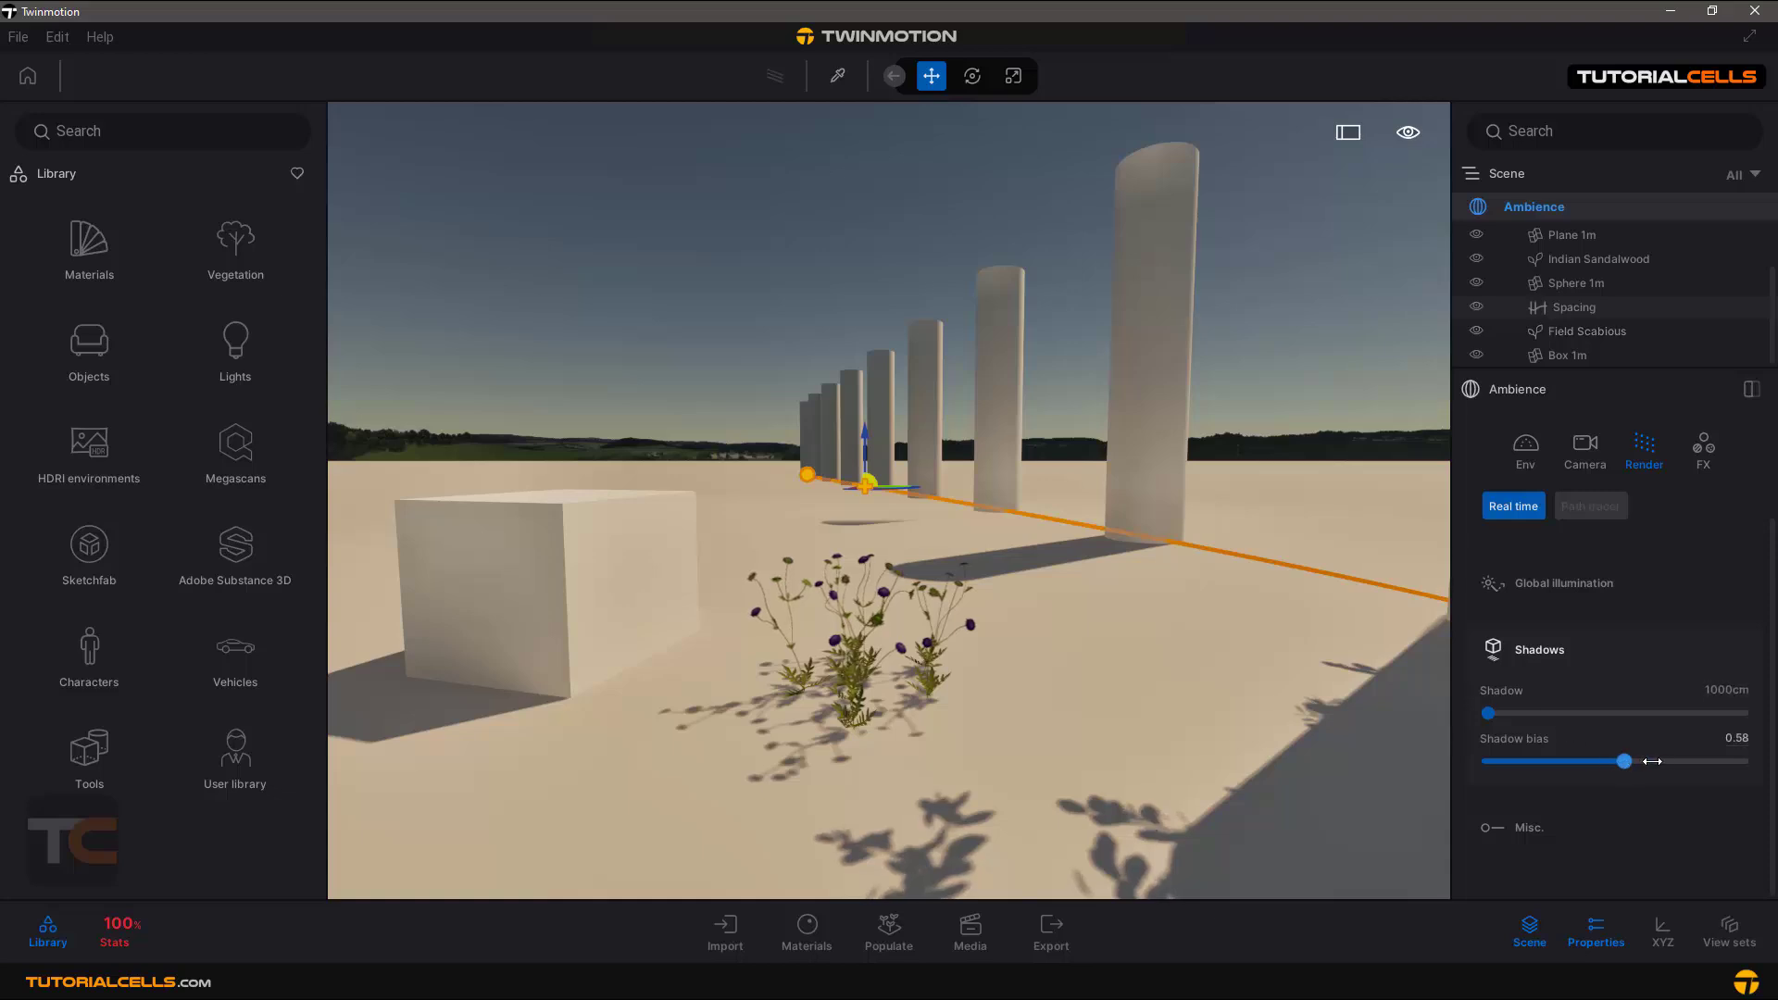
pyautogui.moveTo(1627, 761); pyautogui.dragTo(1486, 752)
pyautogui.click(1722, 763)
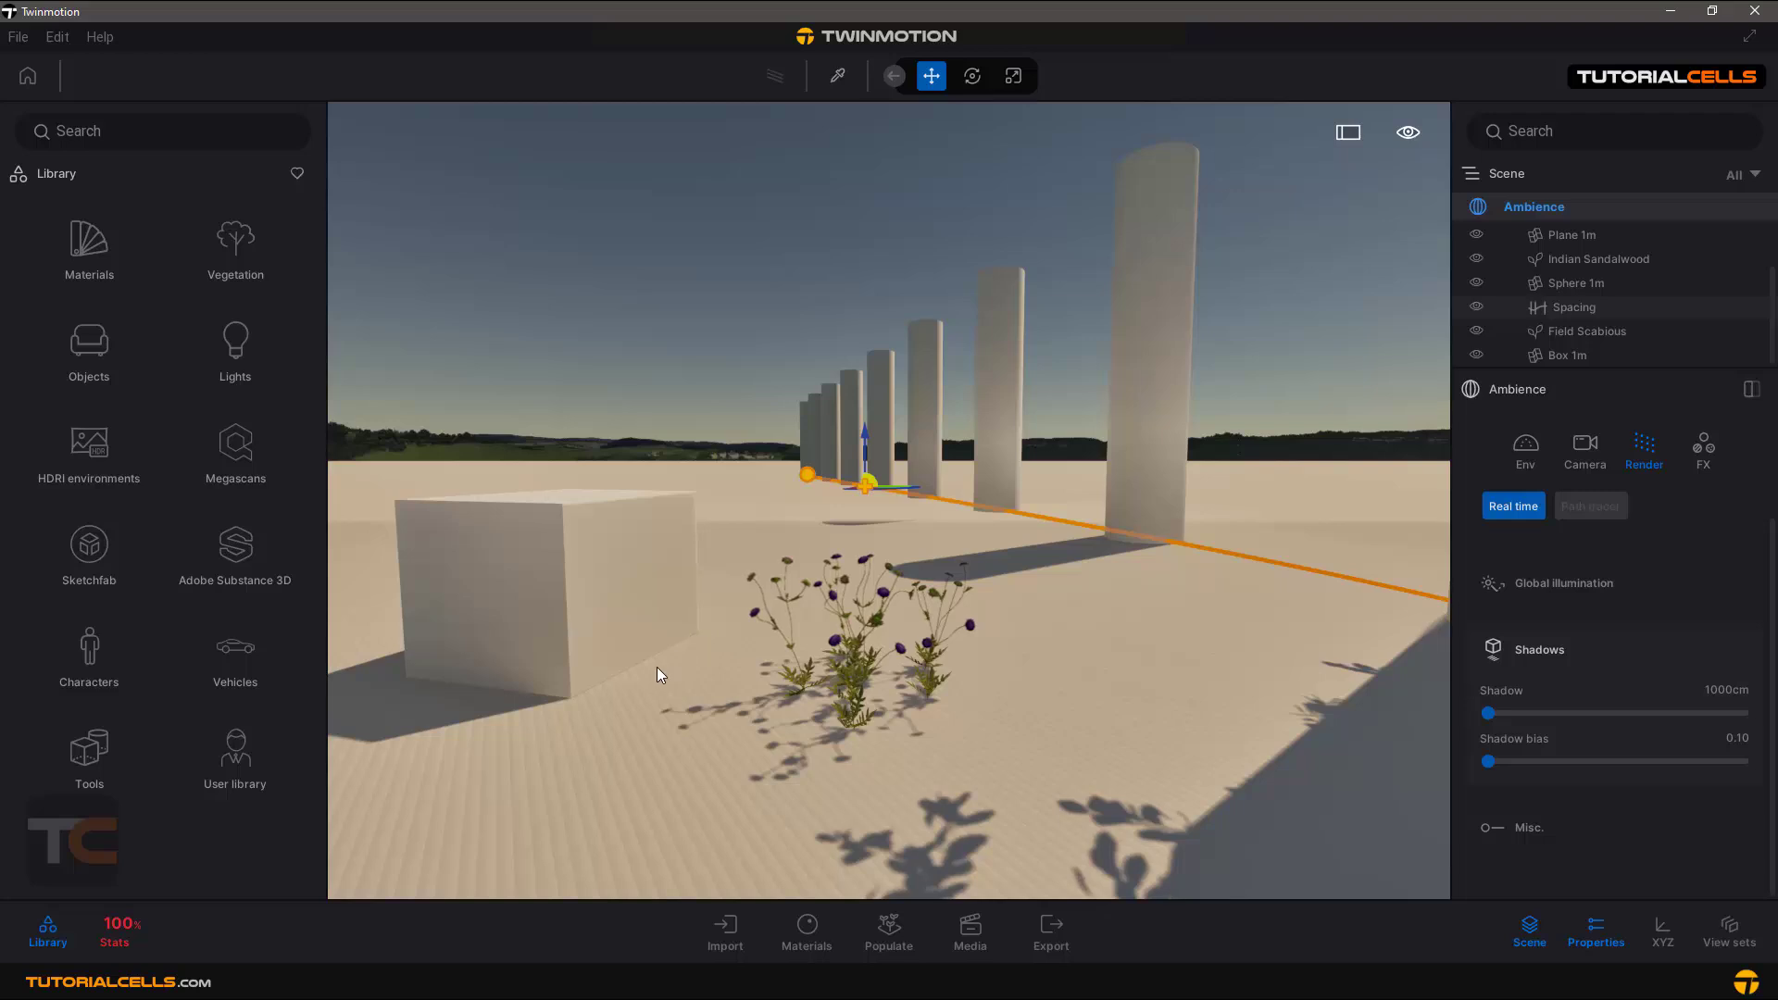
pyautogui.moveTo(1489, 761); pyautogui.dragTo(1501, 760)
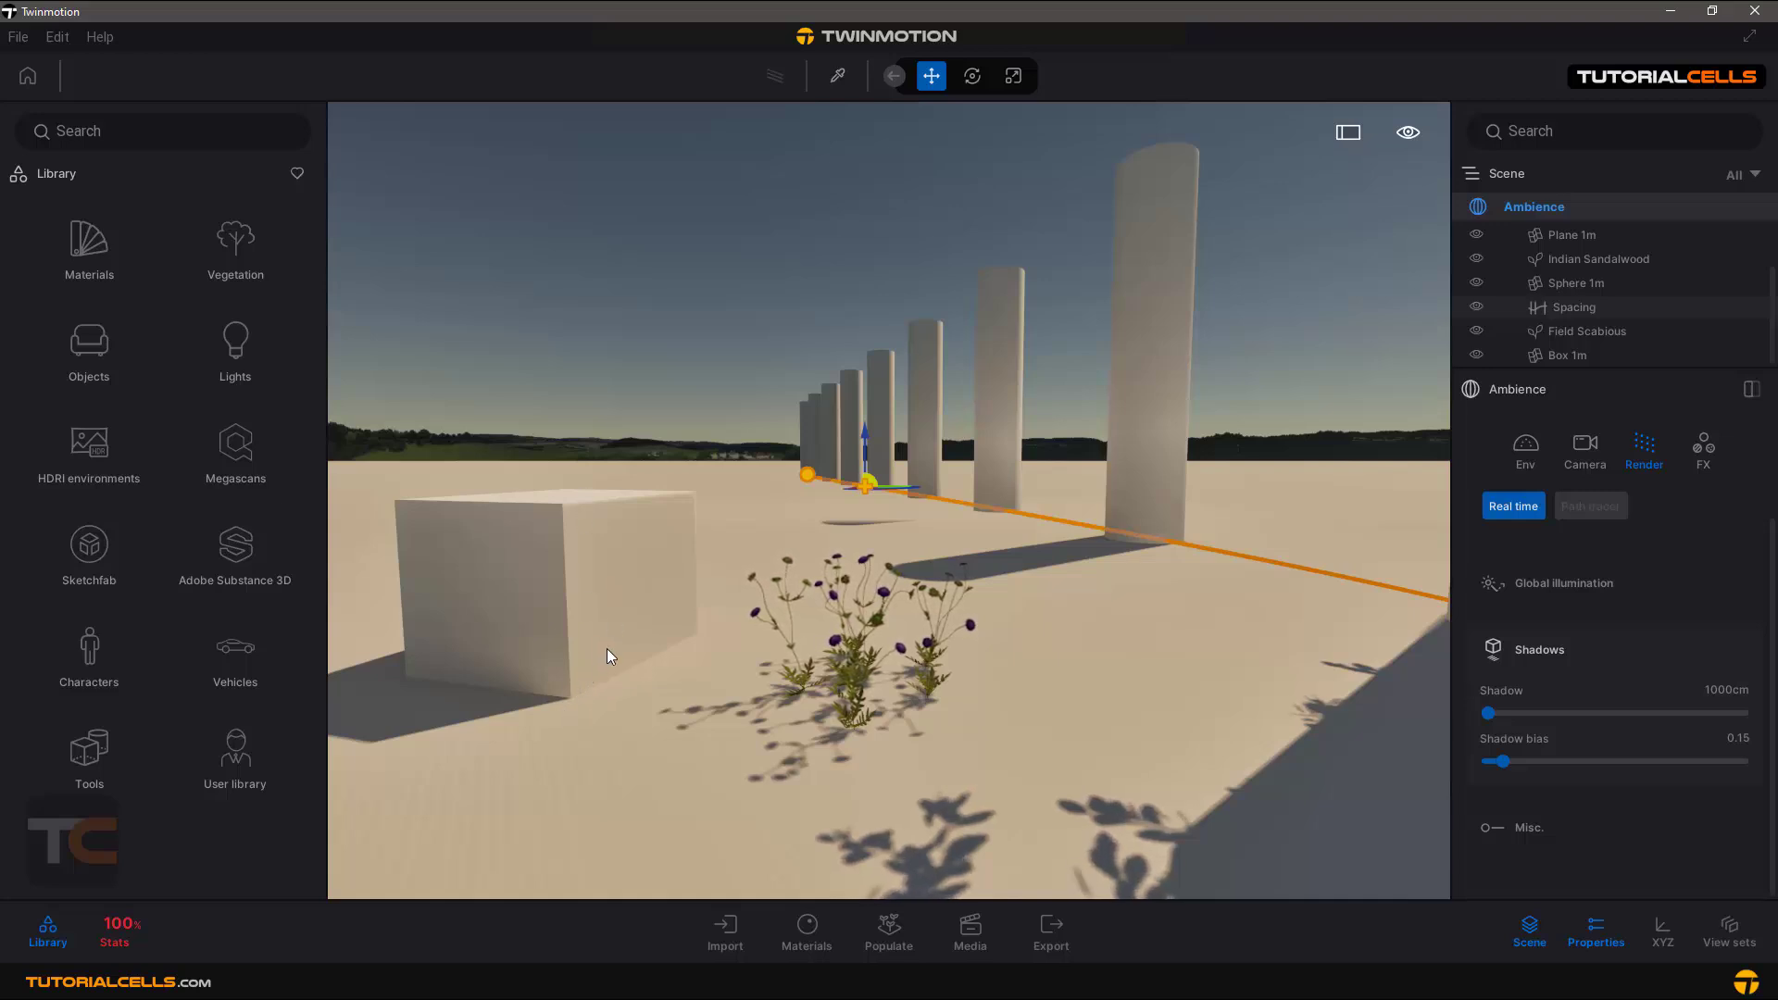
# Examine the shadow bias example image sha b.jpg in Photos, and close it to return to Twinmotion
pyautogui.click(873, 903)
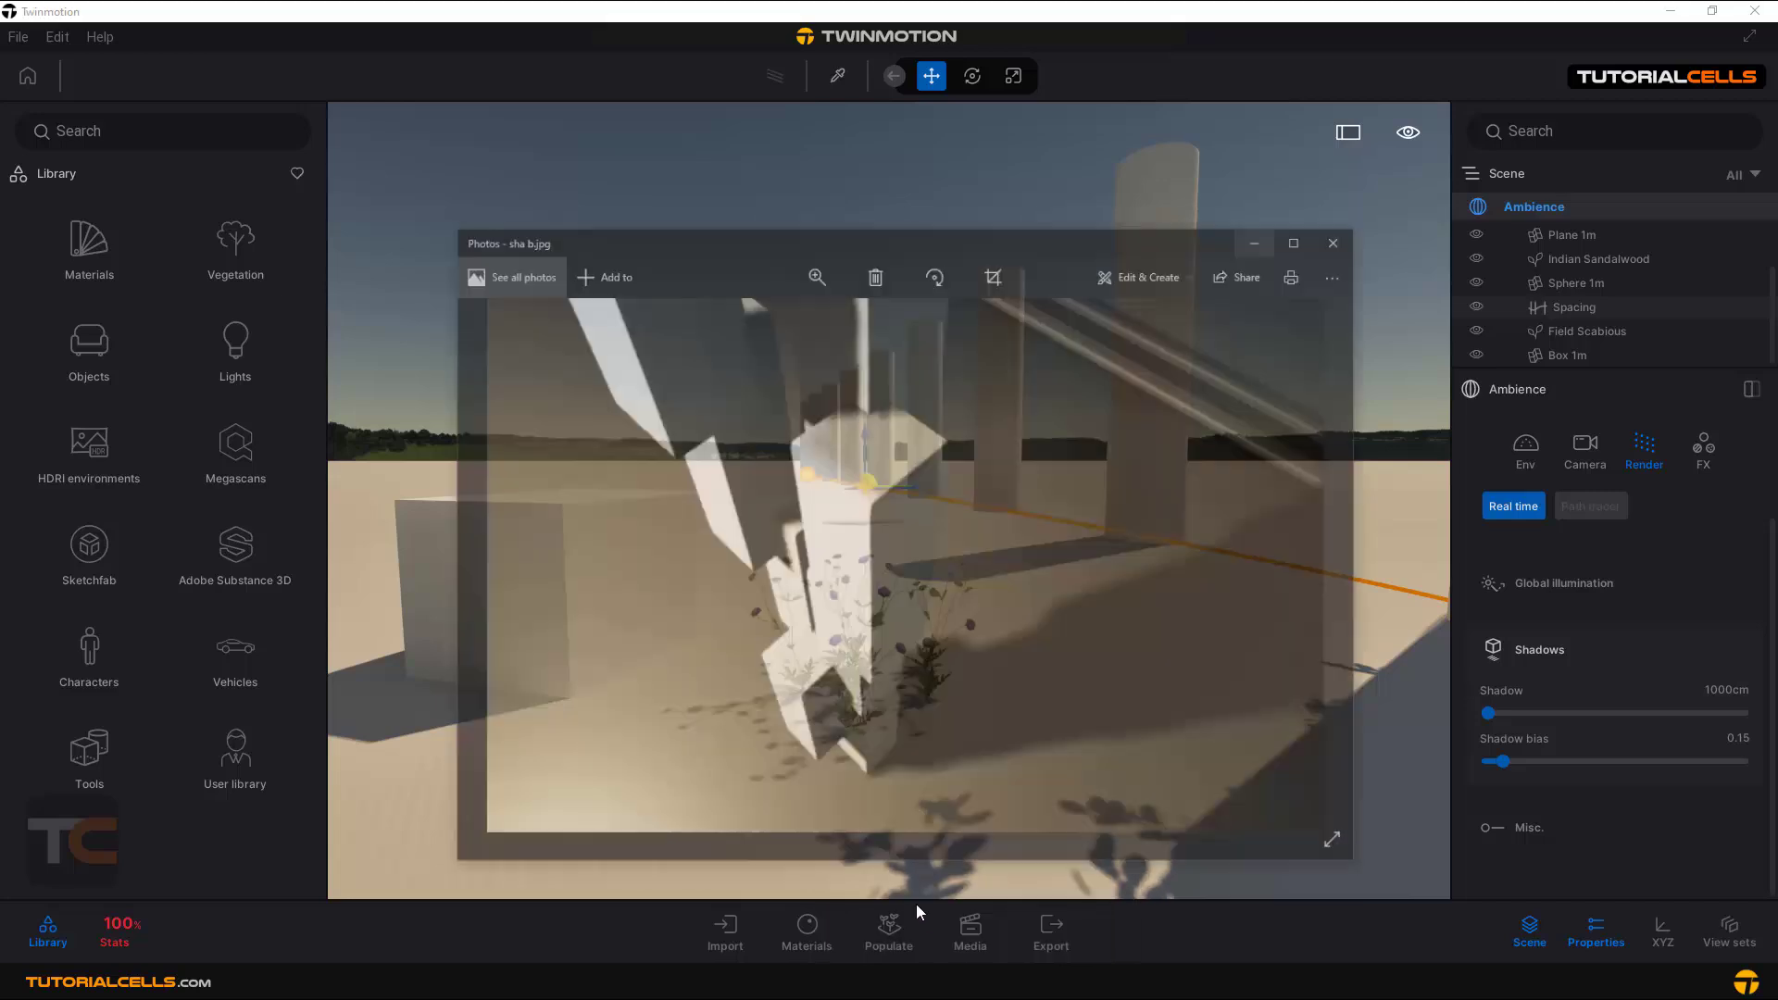
pyautogui.moveTo(905, 180); pyautogui.dragTo(926, 220)
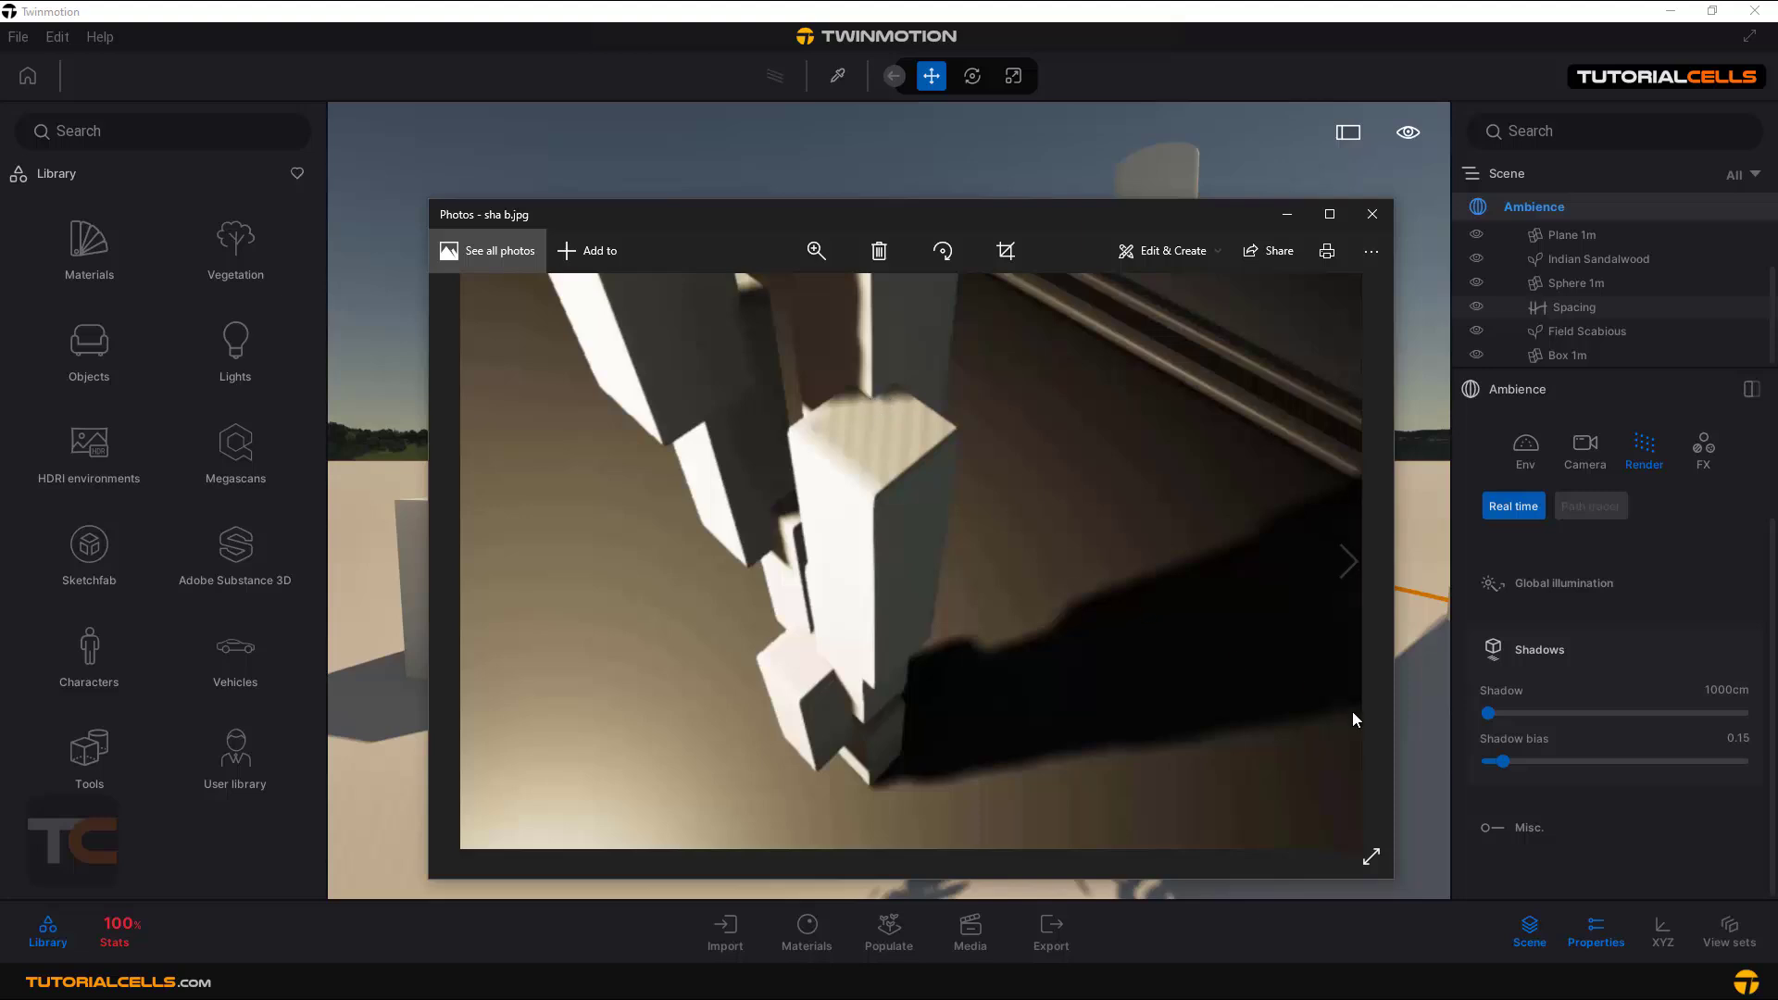
pyautogui.click(1371, 215)
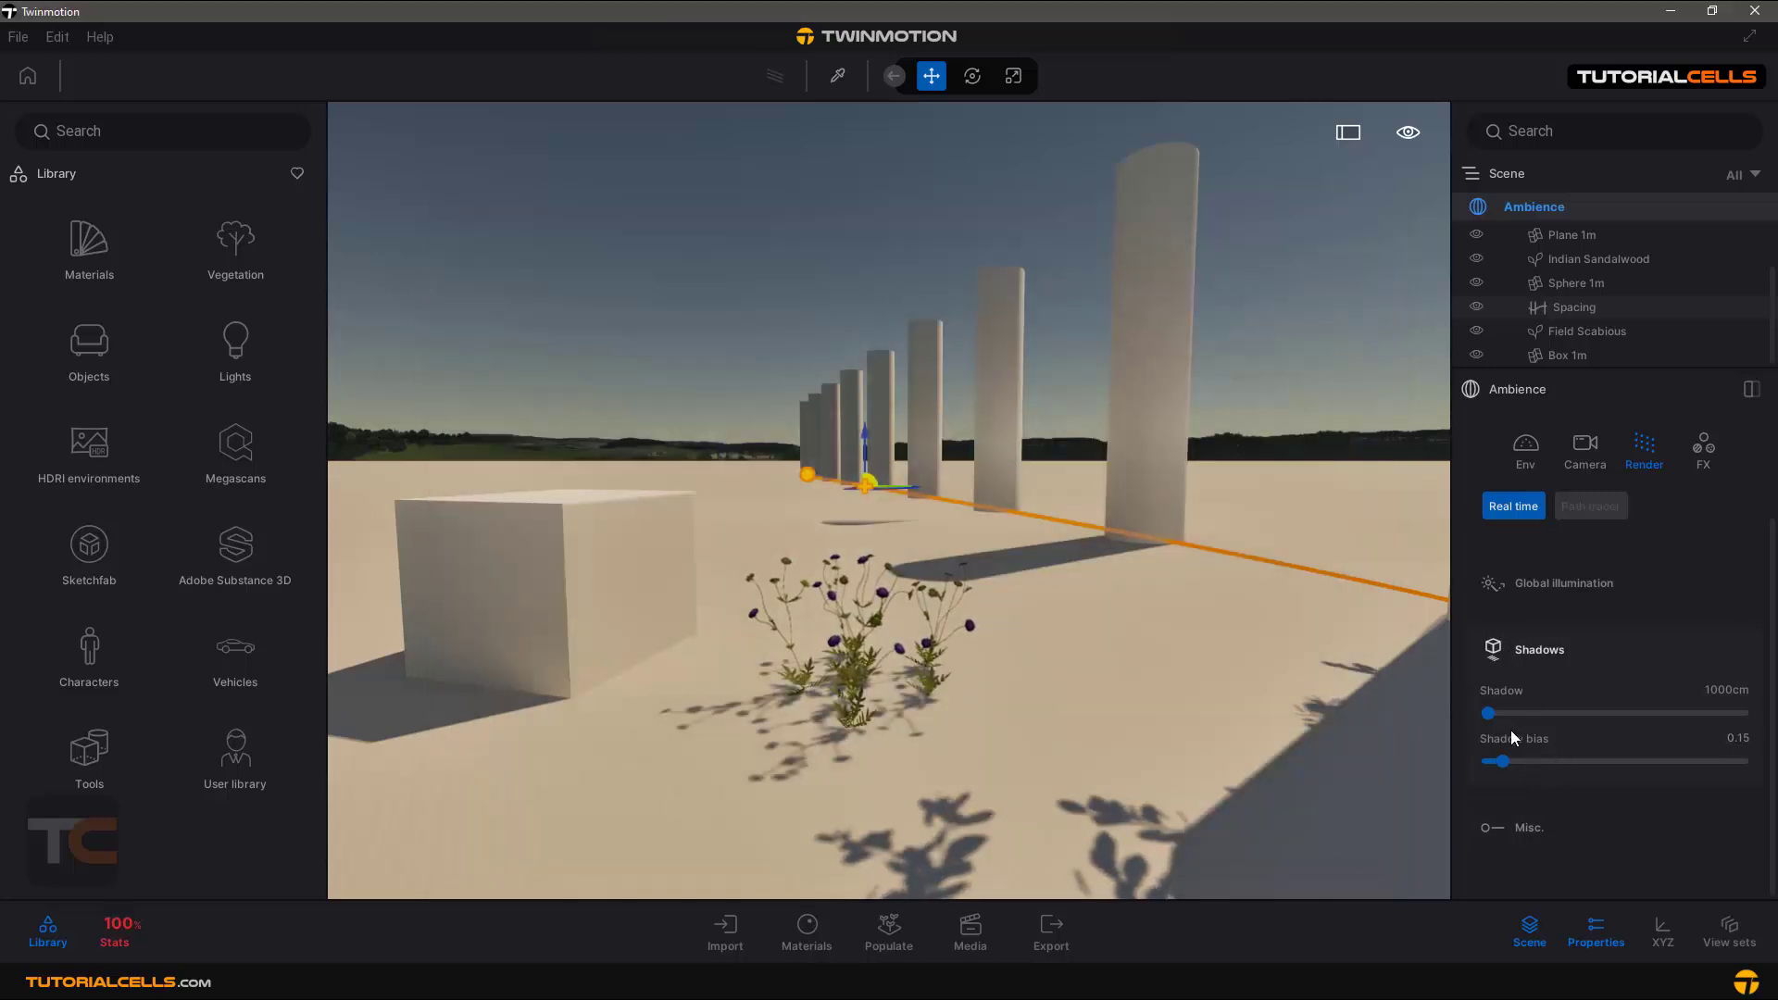
# Raise the shadow distance to about 137568 cm
pyautogui.moveTo(1489, 713); pyautogui.dragTo(1557, 713)
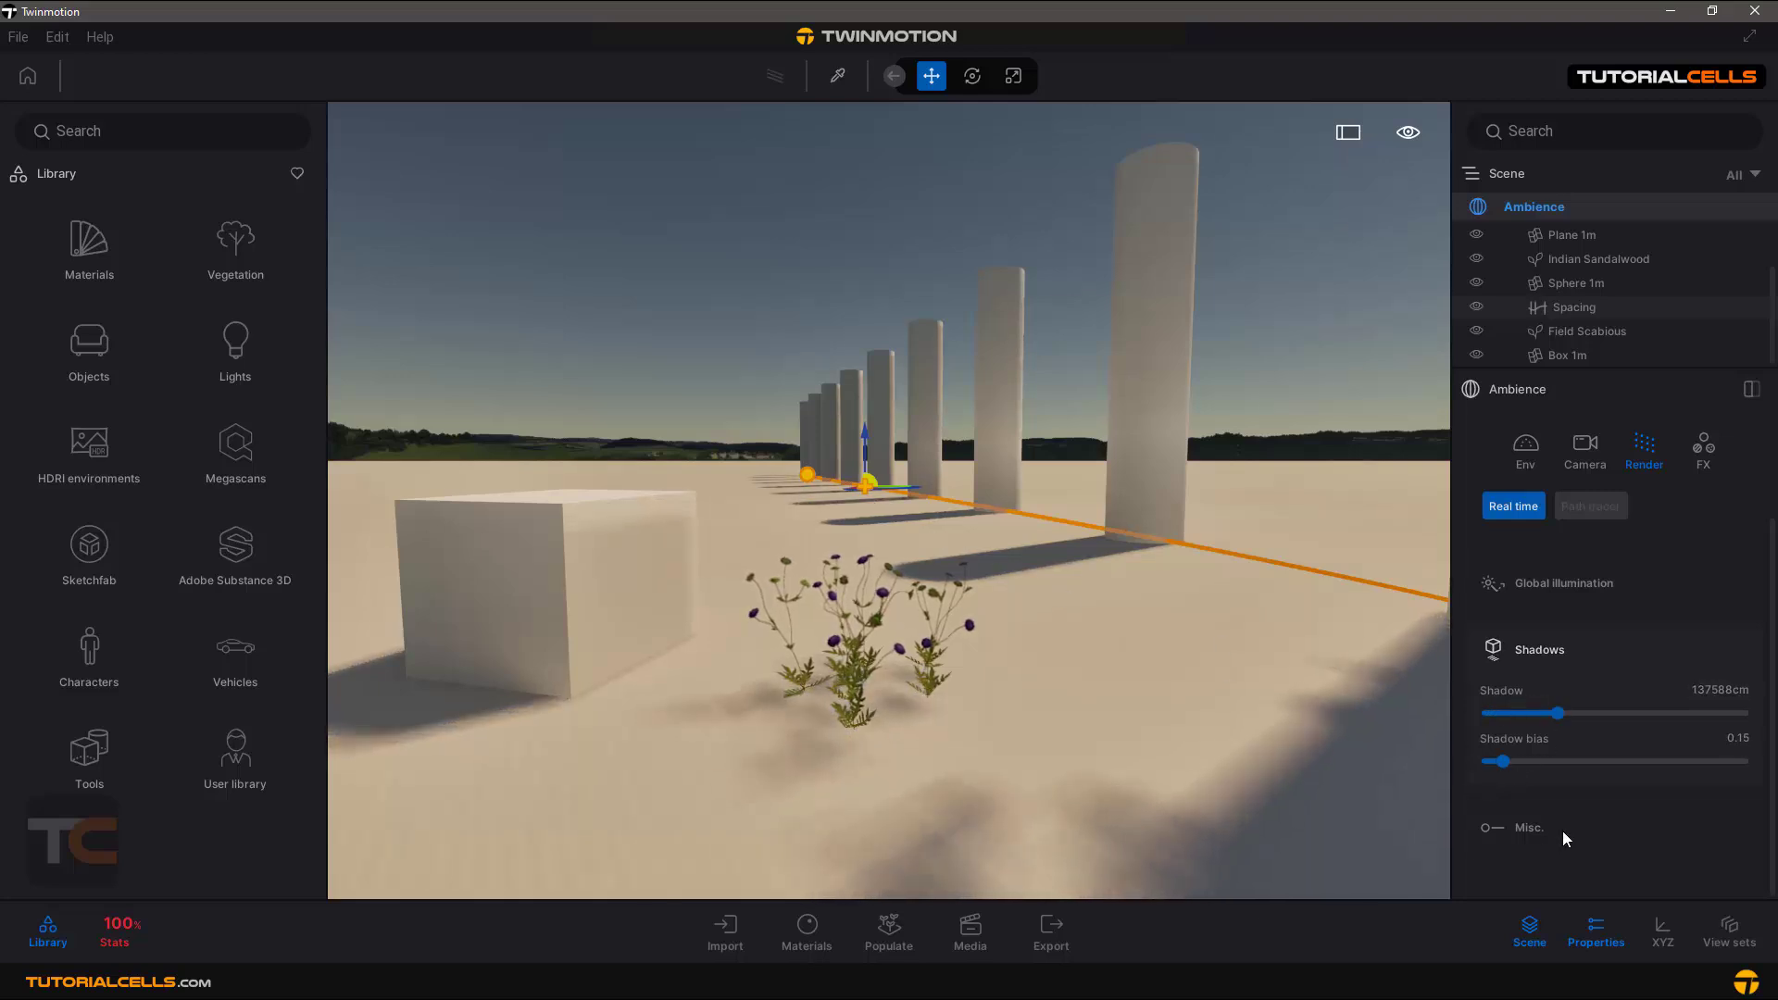
# Expand the Misc. render settings and lower the shadow distance to about 41066 cm
pyautogui.click(1526, 828)
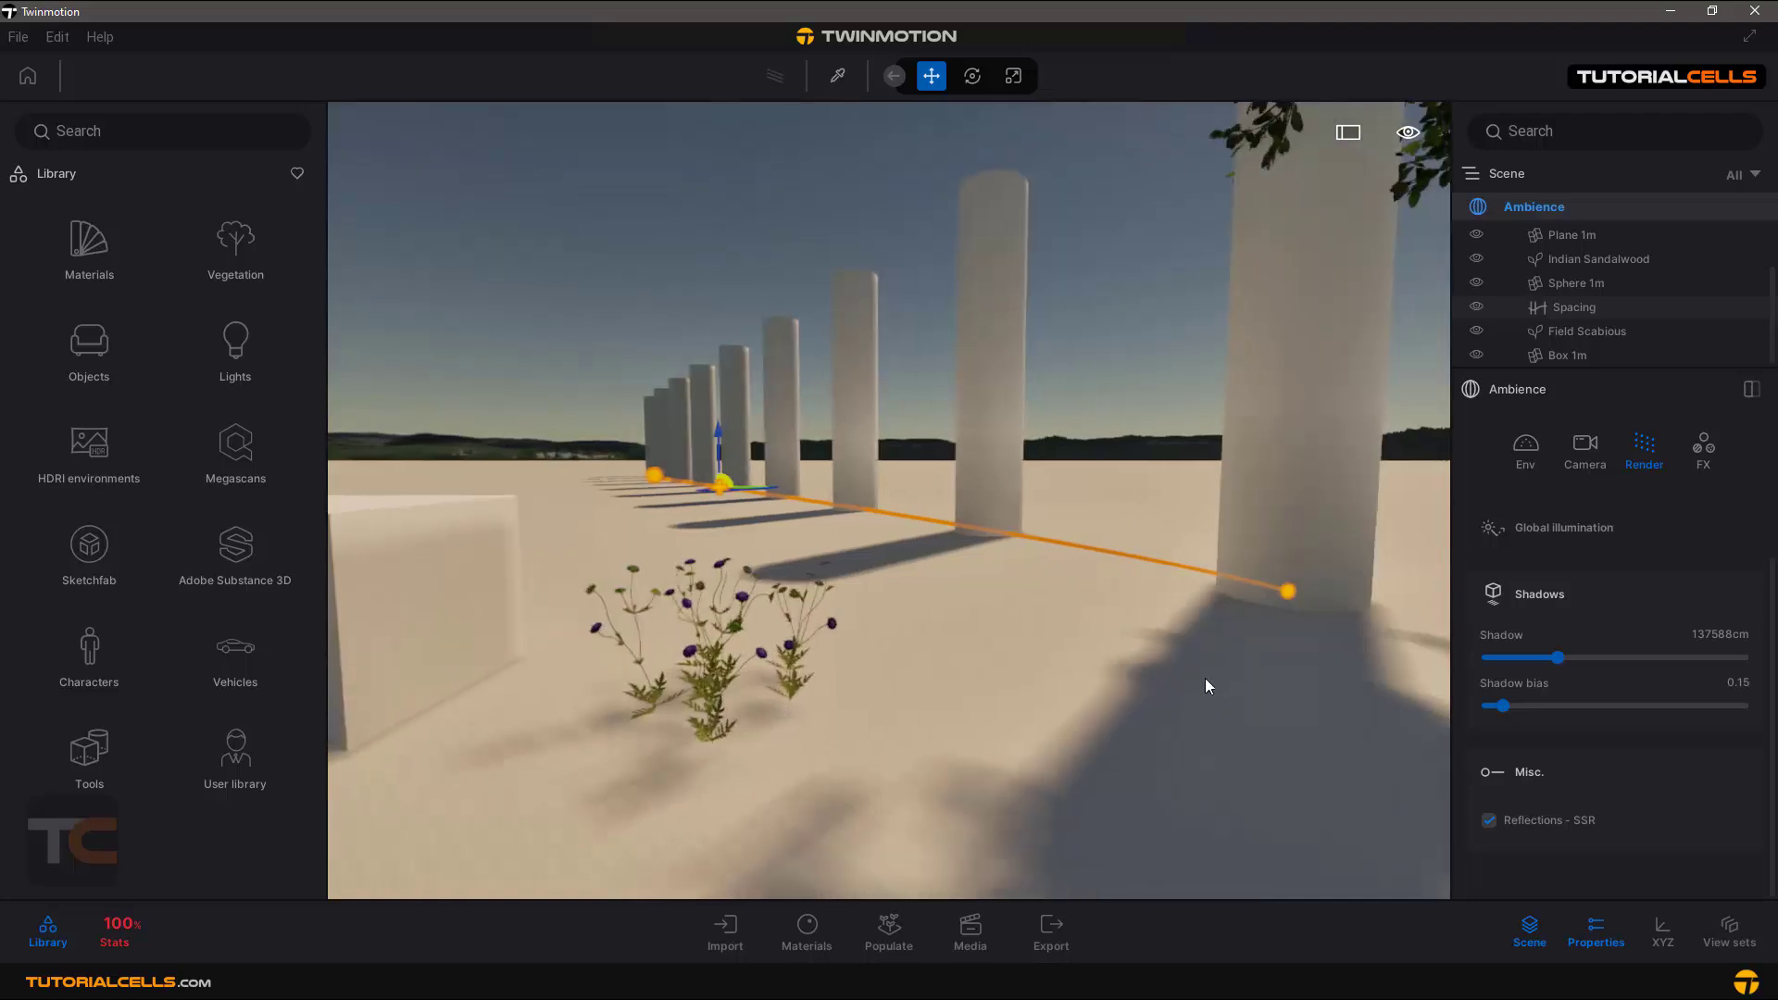
pyautogui.click(1524, 652)
pyautogui.moveTo(1525, 653)
pyautogui.mouseDown()
pyautogui.moveTo(1475, 658)
pyautogui.moveTo(1509, 658)
pyautogui.mouseUp()
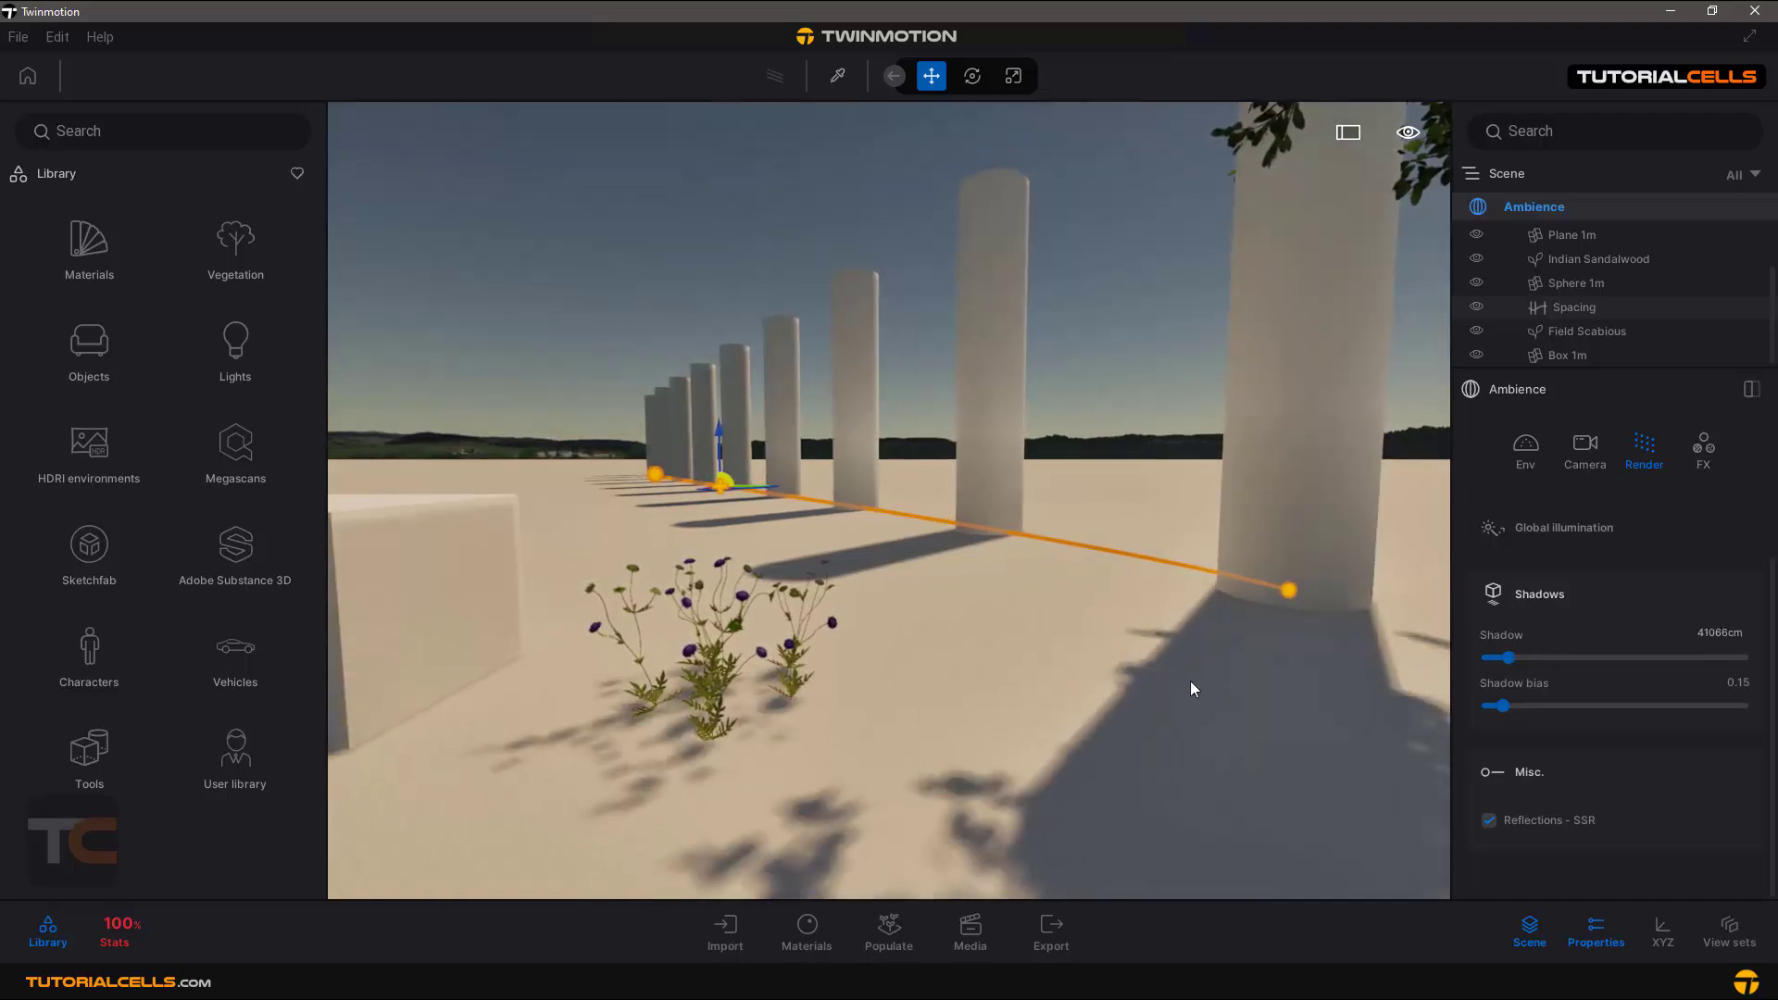
# Turn Reflections - SSR off and on again to compare the reflections on the chrome sphere inside the dining room
pyautogui.moveTo(1191, 680); pyautogui.dragTo(1703, 624, button='right')
pyautogui.press('w')
pyautogui.moveTo(983, 635); pyautogui.dragTo(806, 634, button='right')
pyautogui.press('w')
pyautogui.press('w')
pyautogui.press('w')
pyautogui.moveTo(930, 632)
pyautogui.mouseDown(button='right')
pyautogui.moveTo(778, 635)
pyautogui.moveTo(936, 631)
pyautogui.mouseUp(button='right')
pyautogui.press('w')
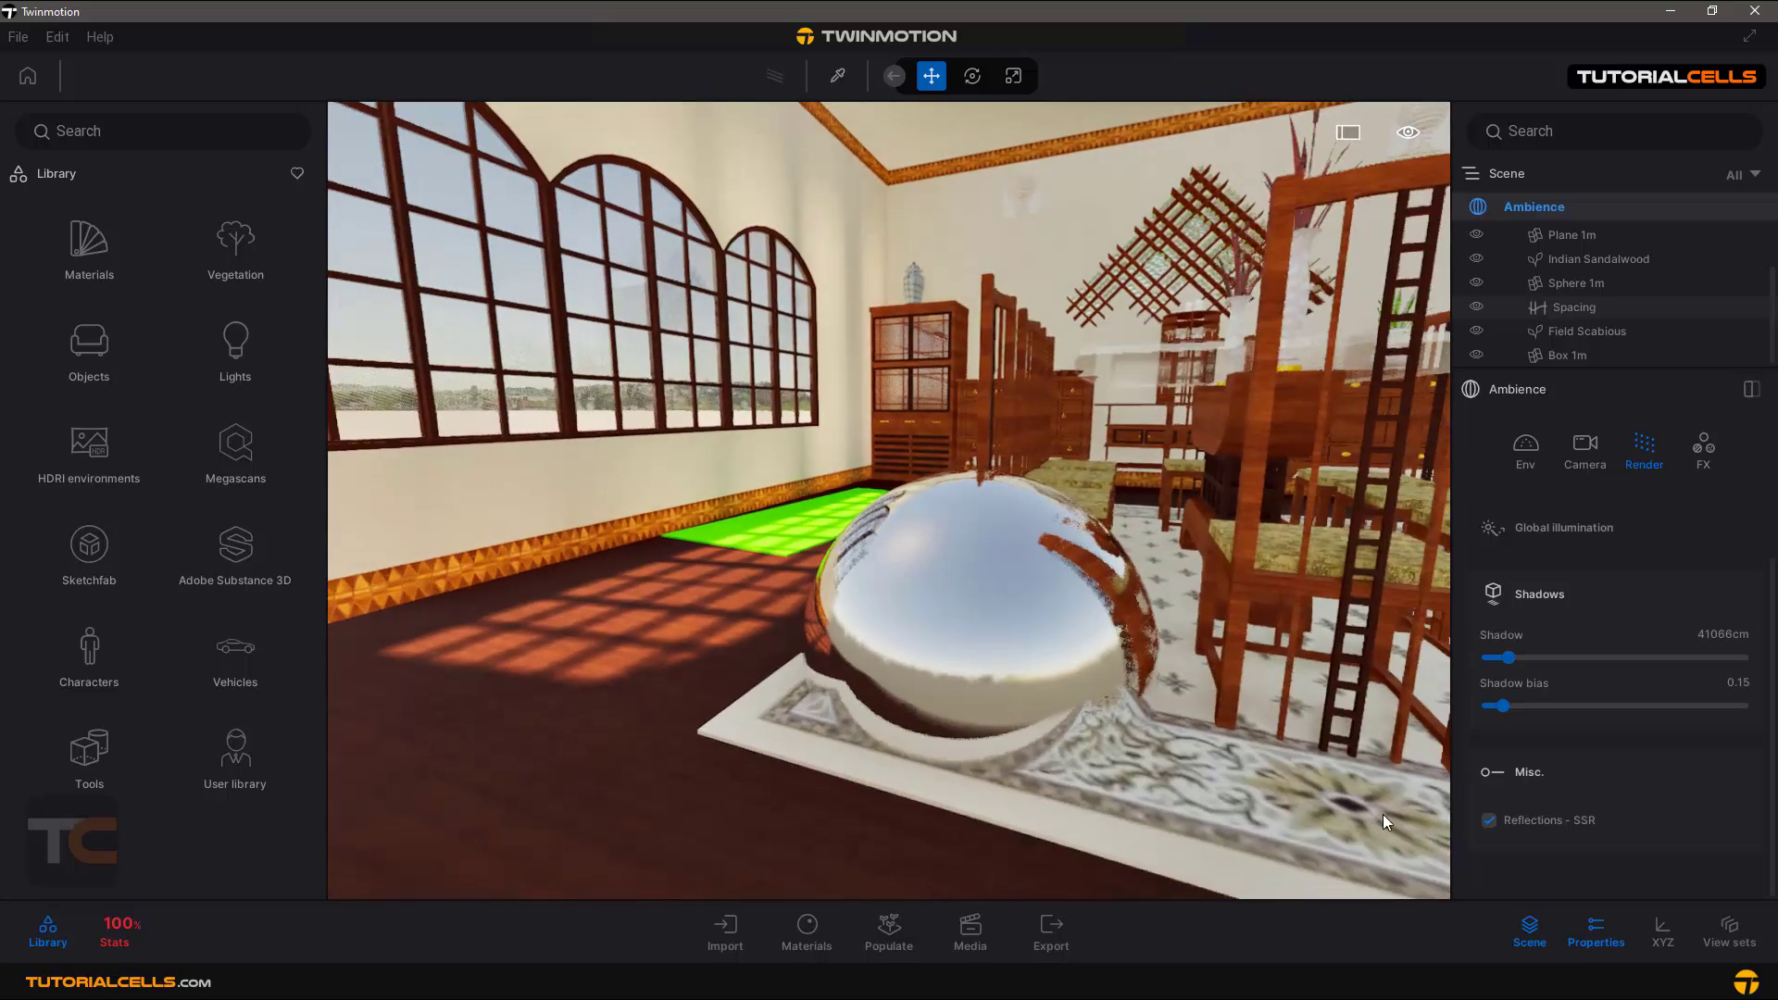
pyautogui.click(1489, 822)
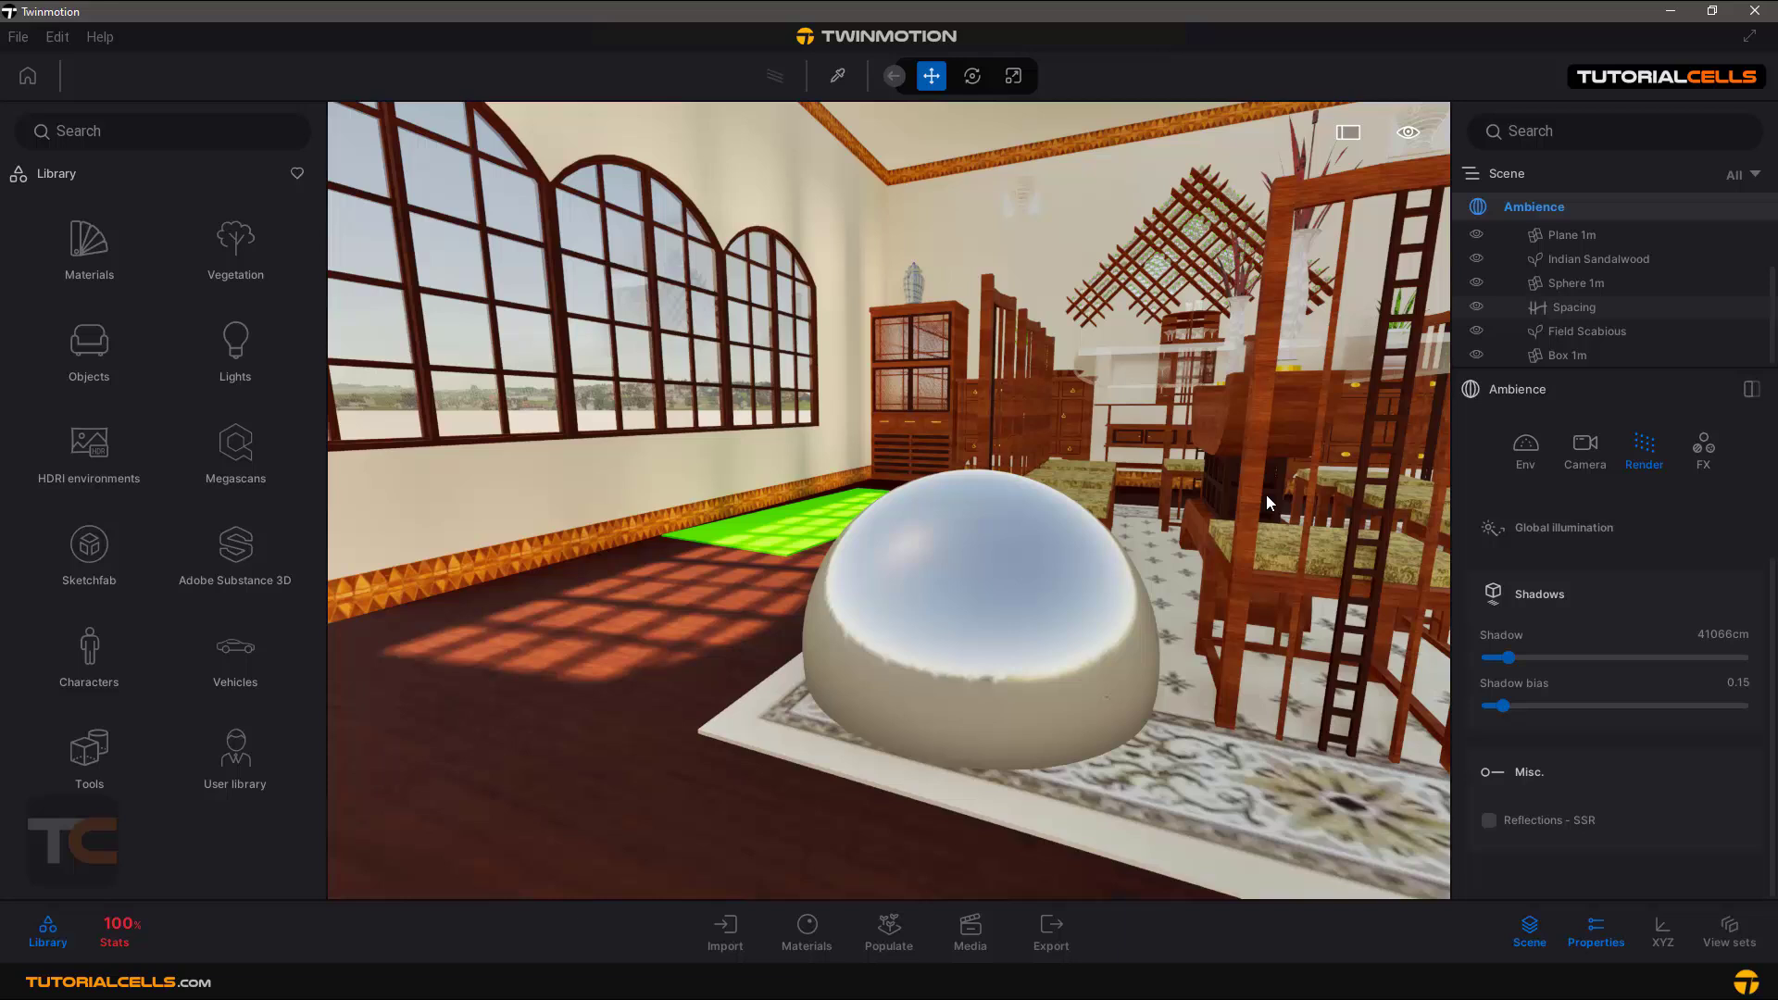
pyautogui.click(1489, 823)
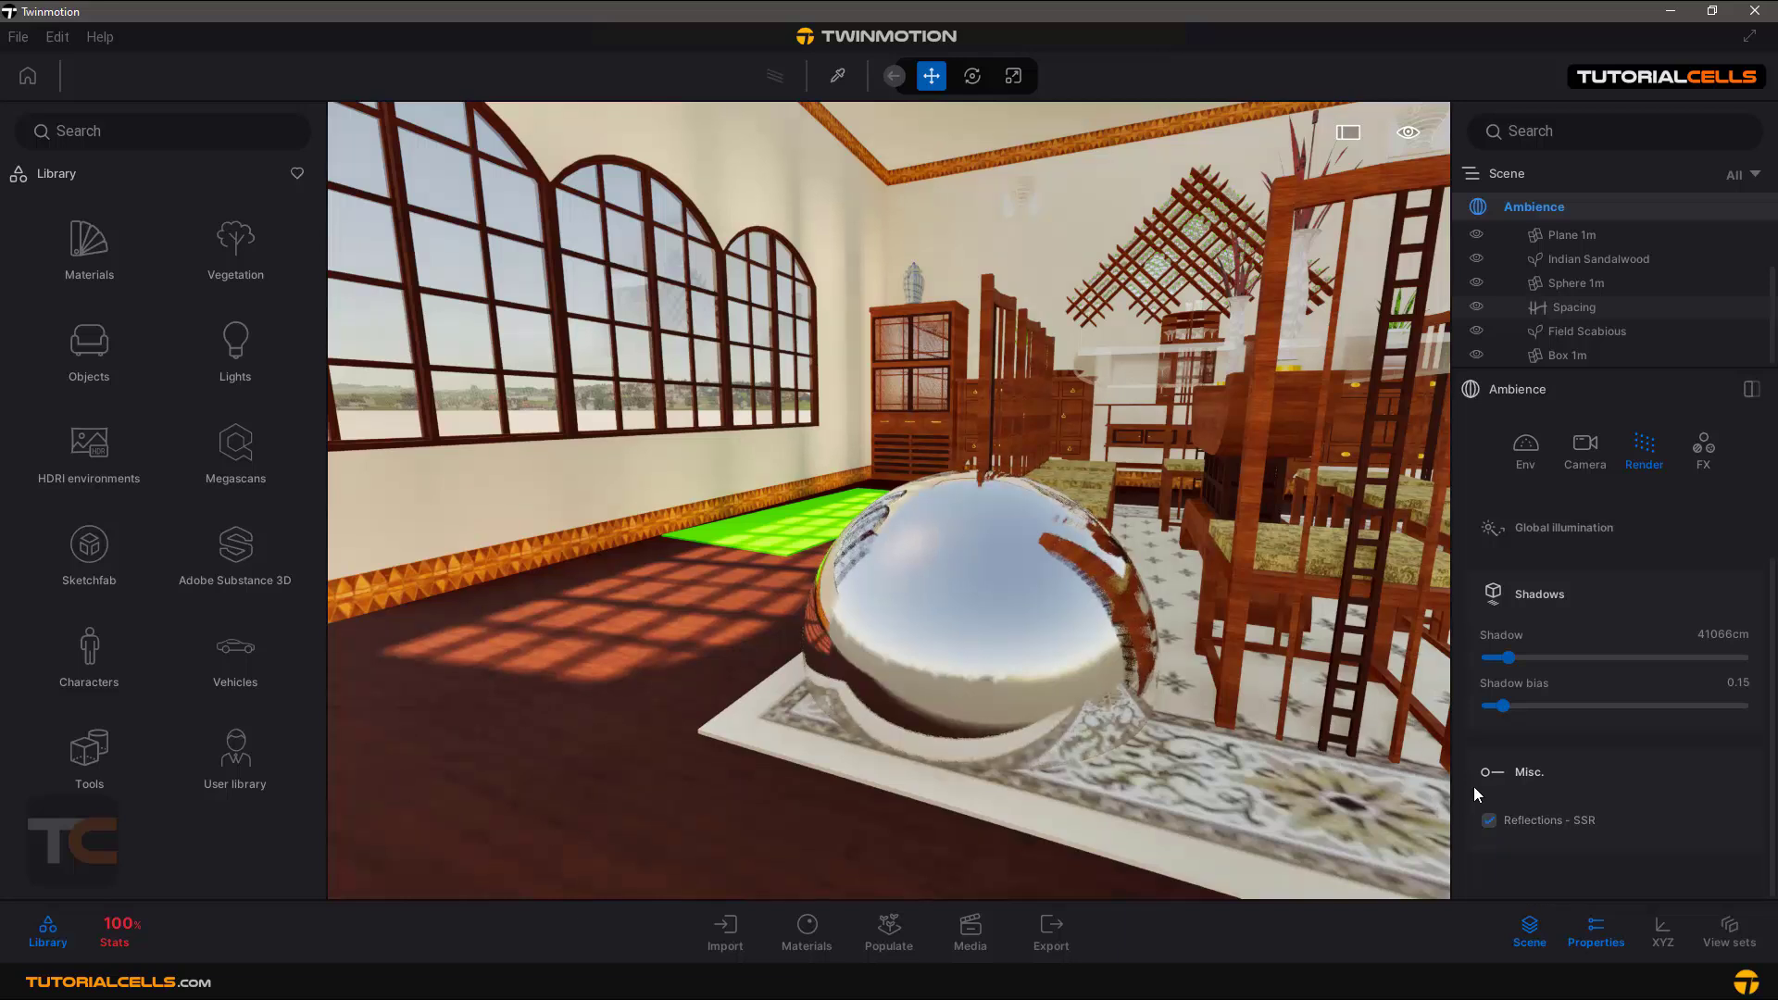
# View the dining room around the chrome sphere from farther back and above, and open the Ambience FX settings
pyautogui.scroll(-5, 1298, 707)
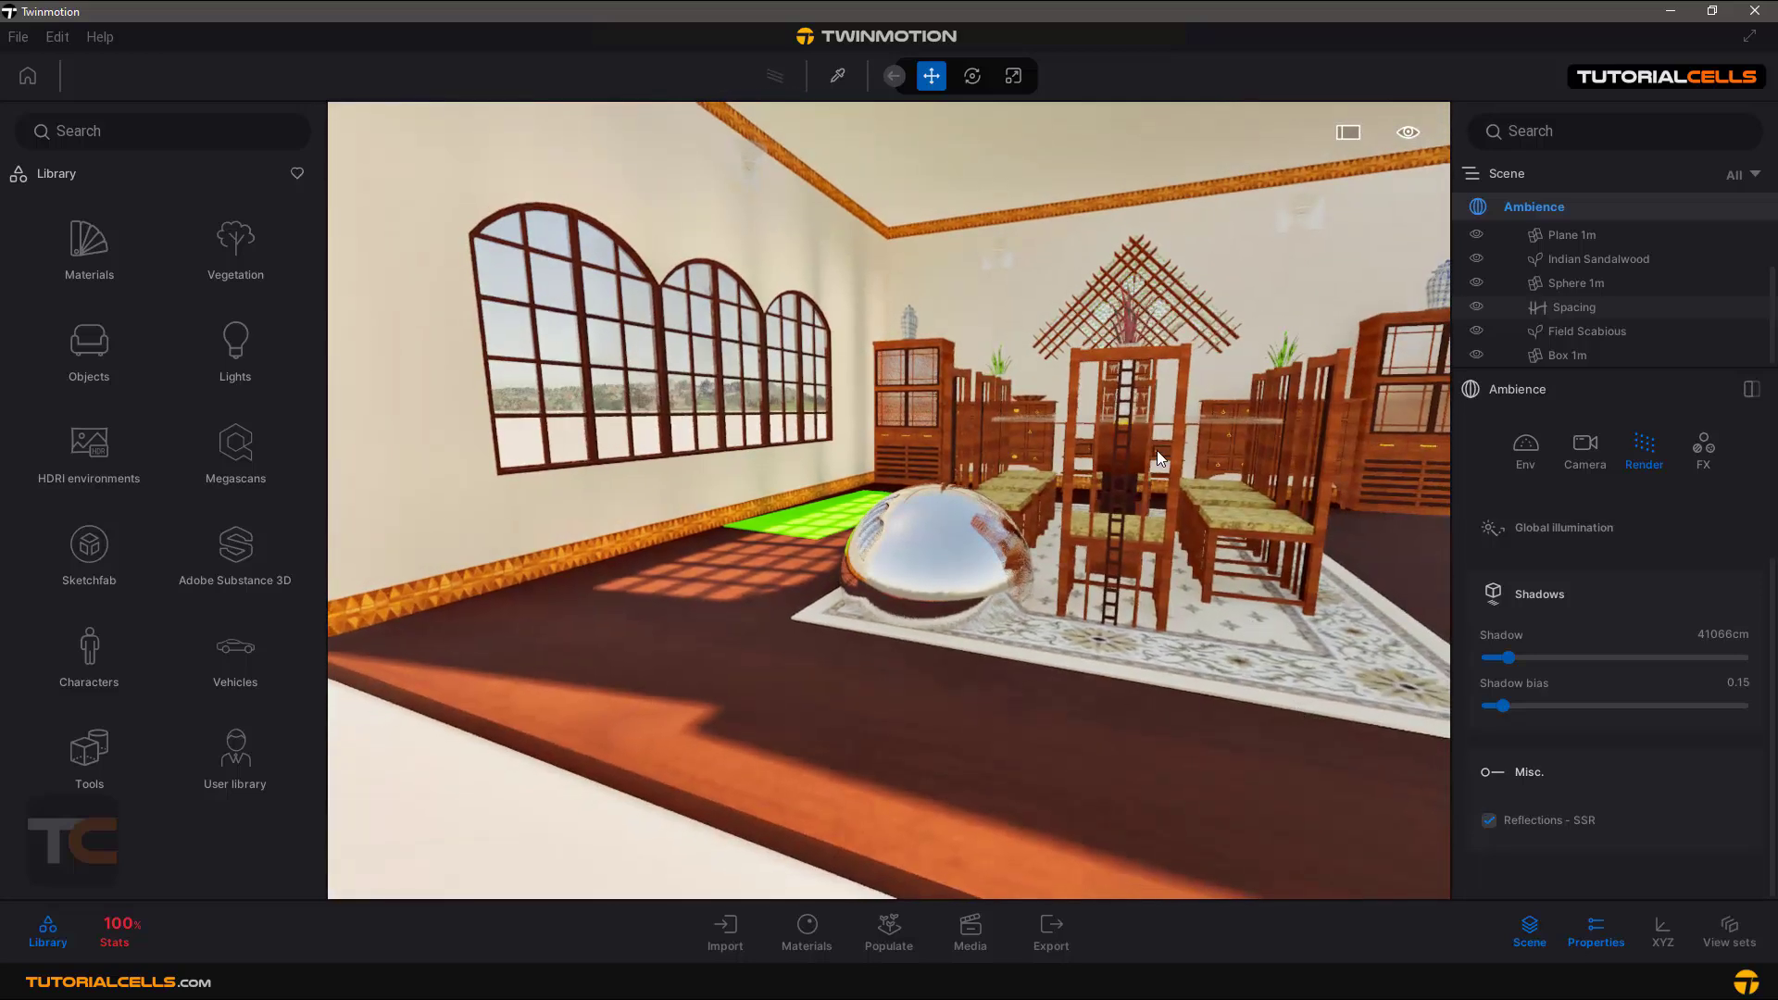
pyautogui.moveTo(1157, 450); pyautogui.dragTo(750, 350)
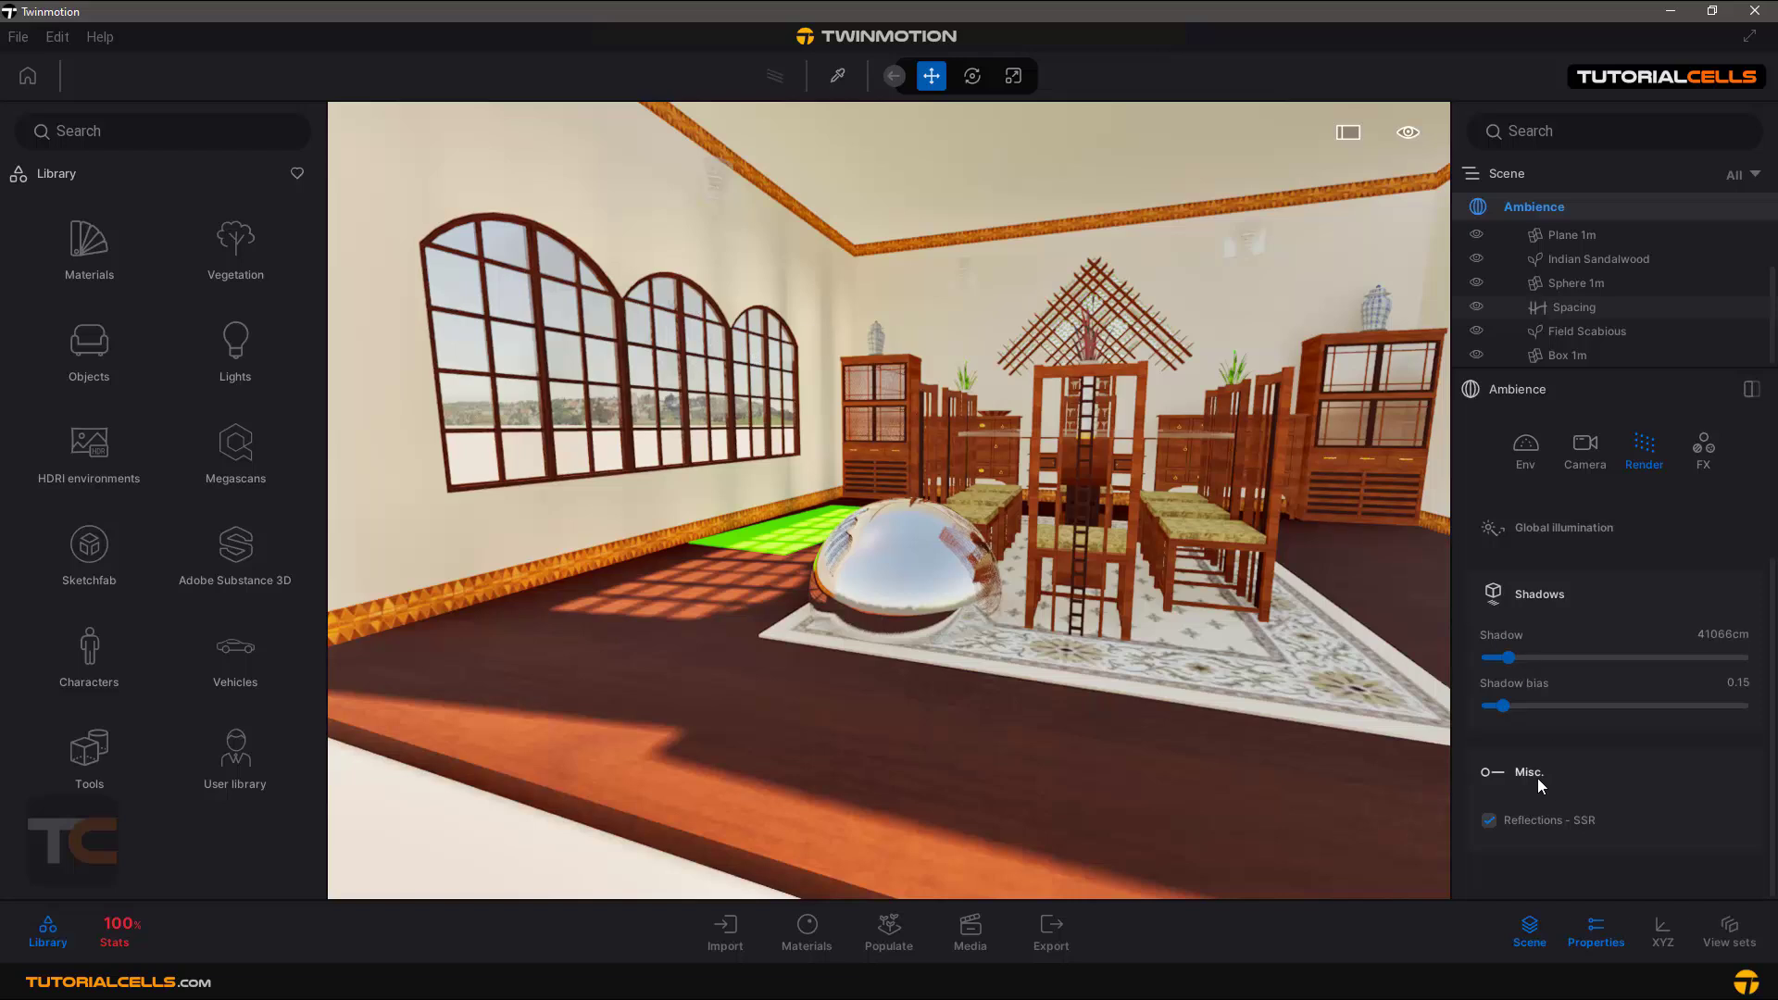
pyautogui.scroll(2, 1536, 776)
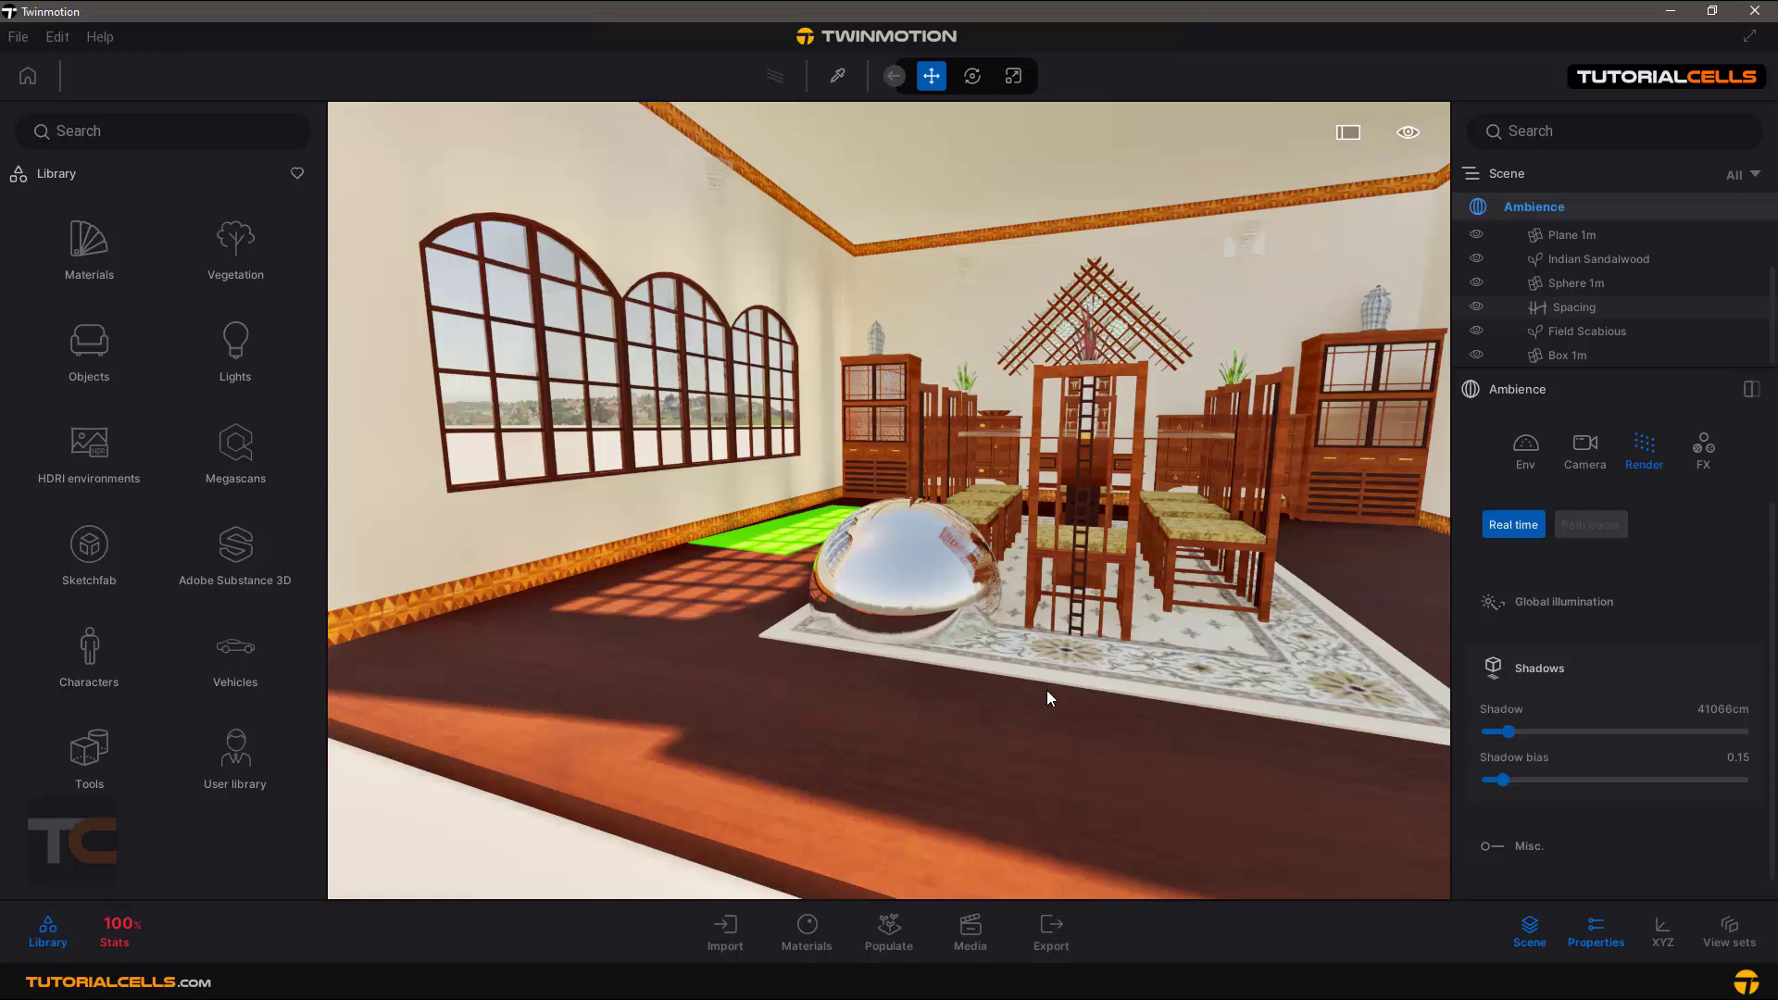
pyautogui.moveTo(997, 615); pyautogui.dragTo(1025, 629, button='middle')
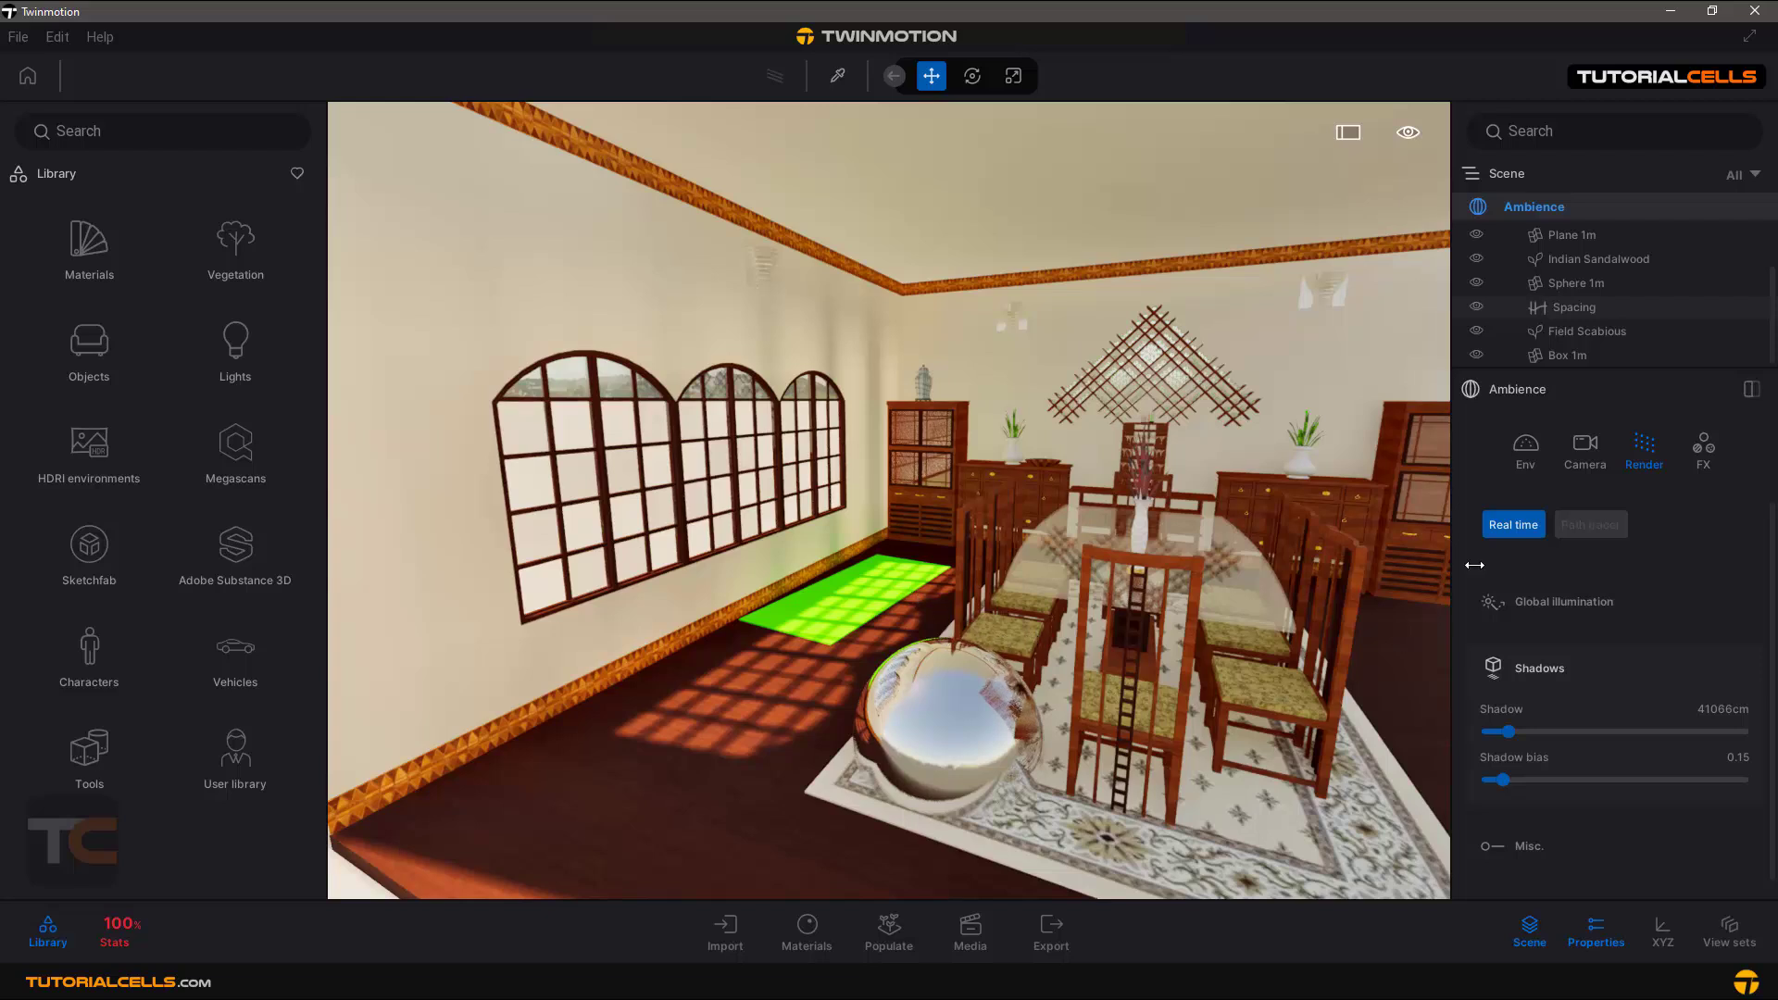
pyautogui.click(1704, 461)
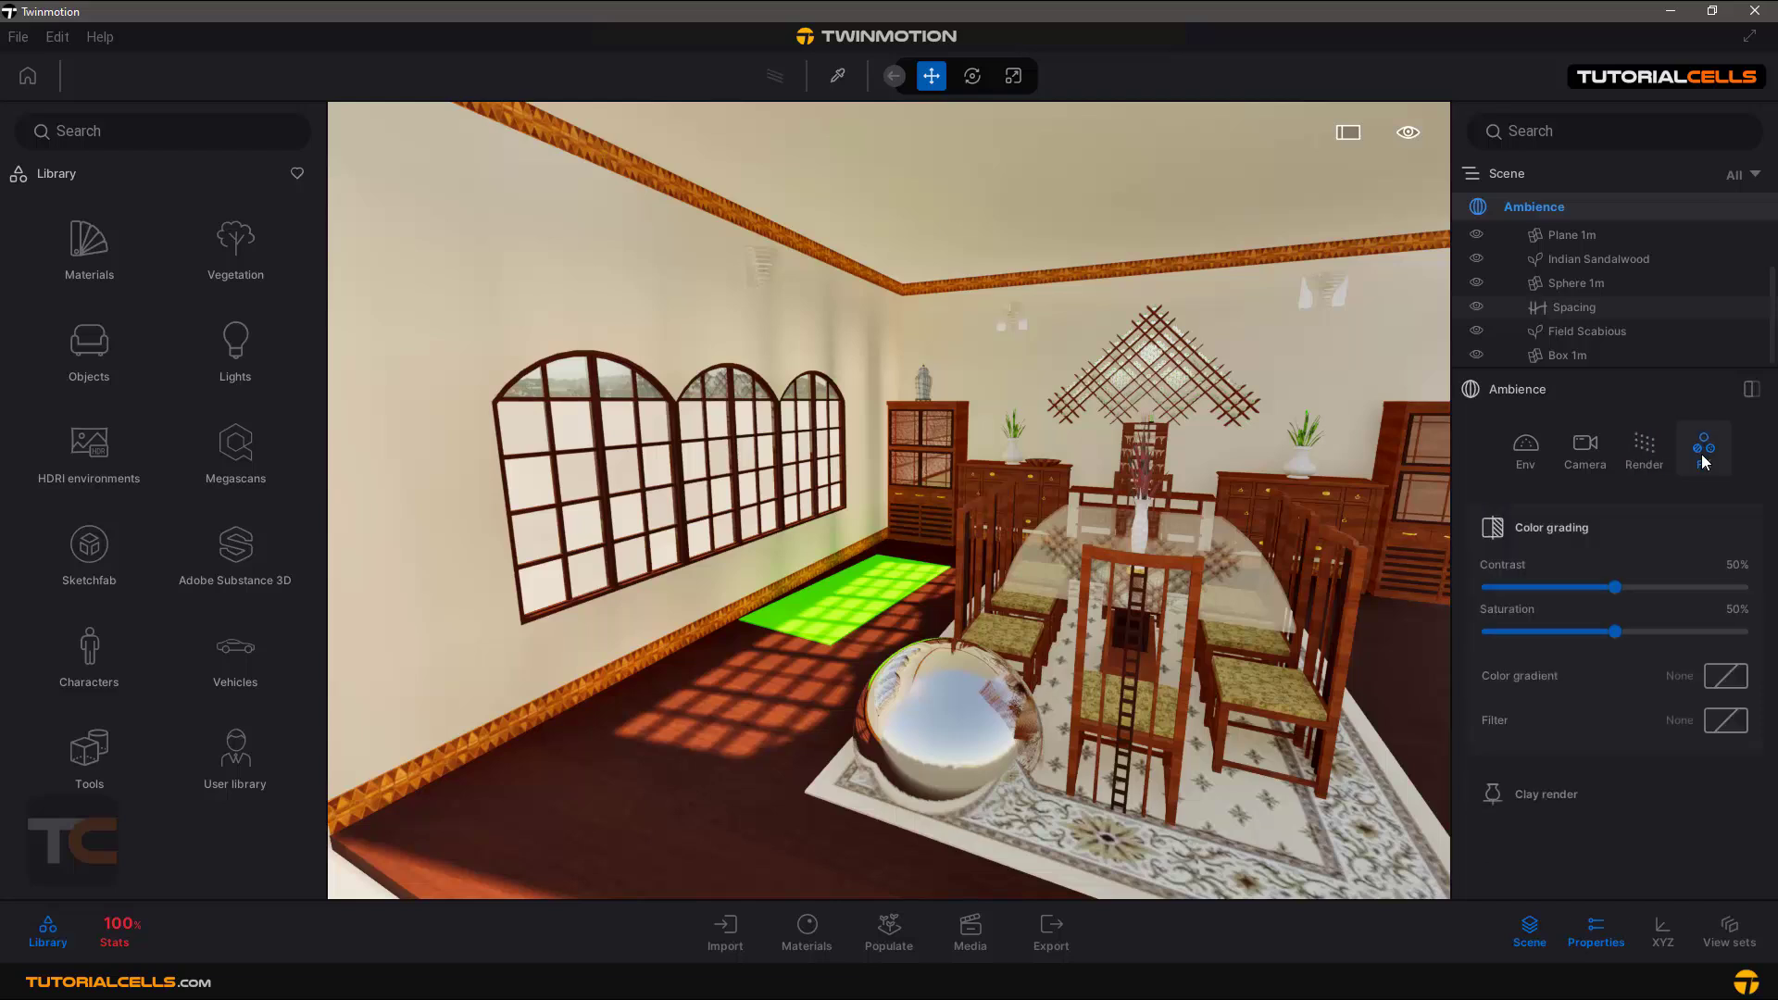